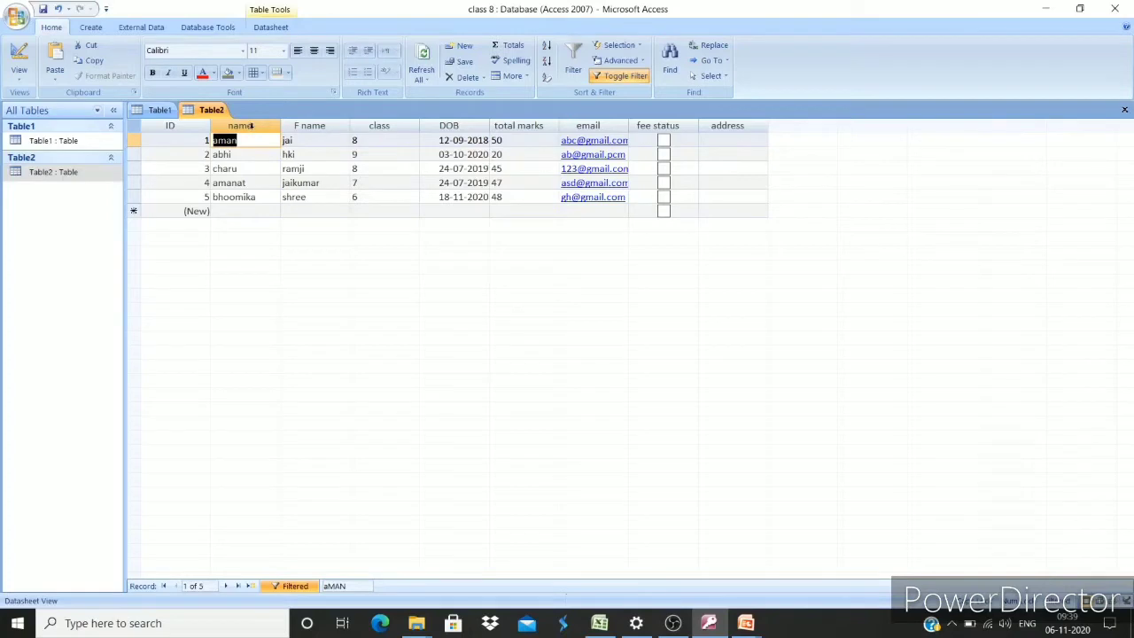
- Sort the Table2 records by the name column from A to Z, and reverse the order to Z to A
left_click(253, 128)
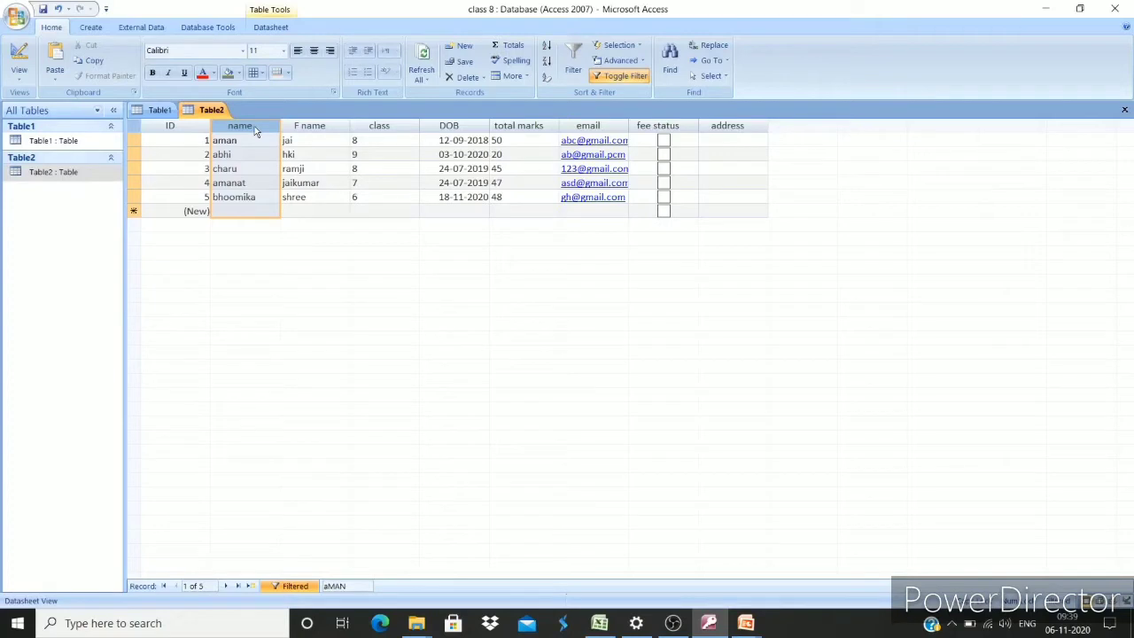
right_click(254, 130)
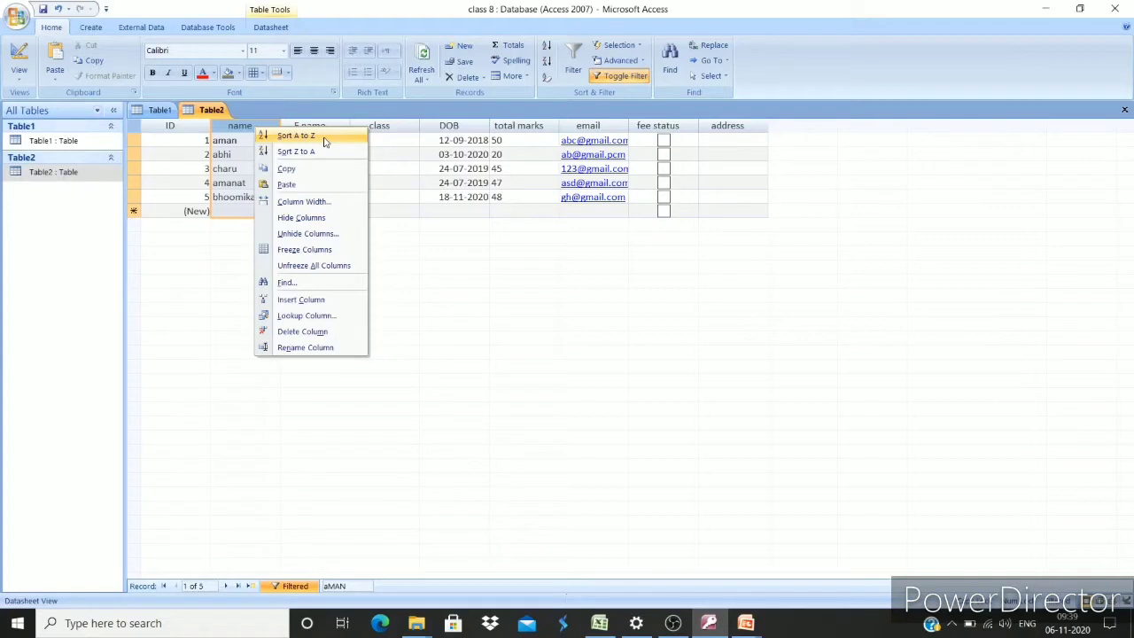
left_click(324, 139)
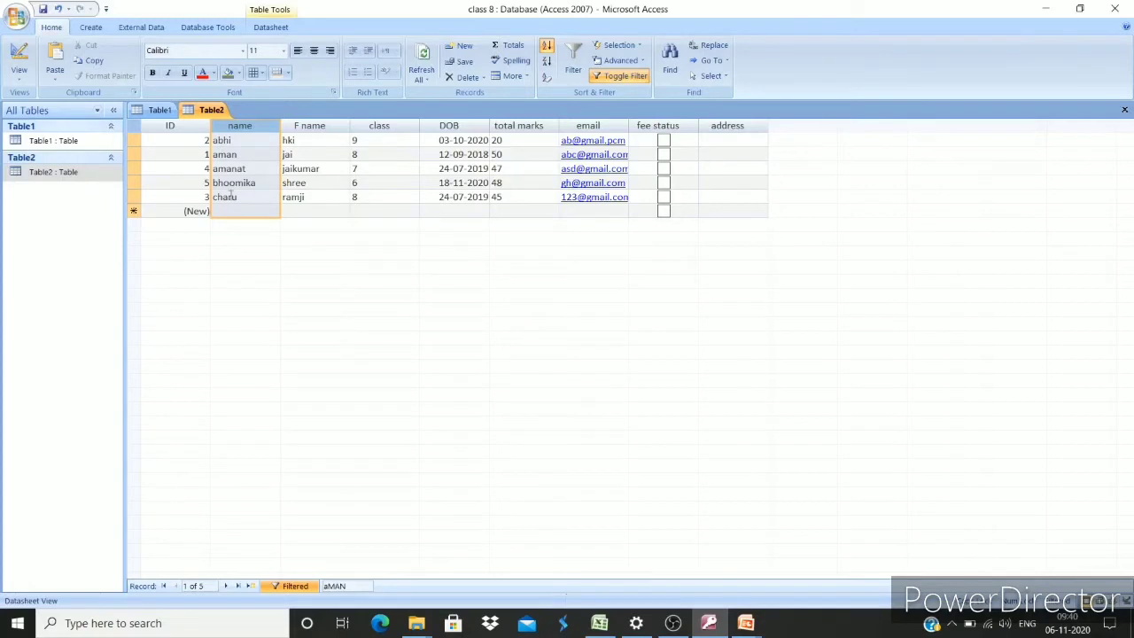
right_click(268, 131)
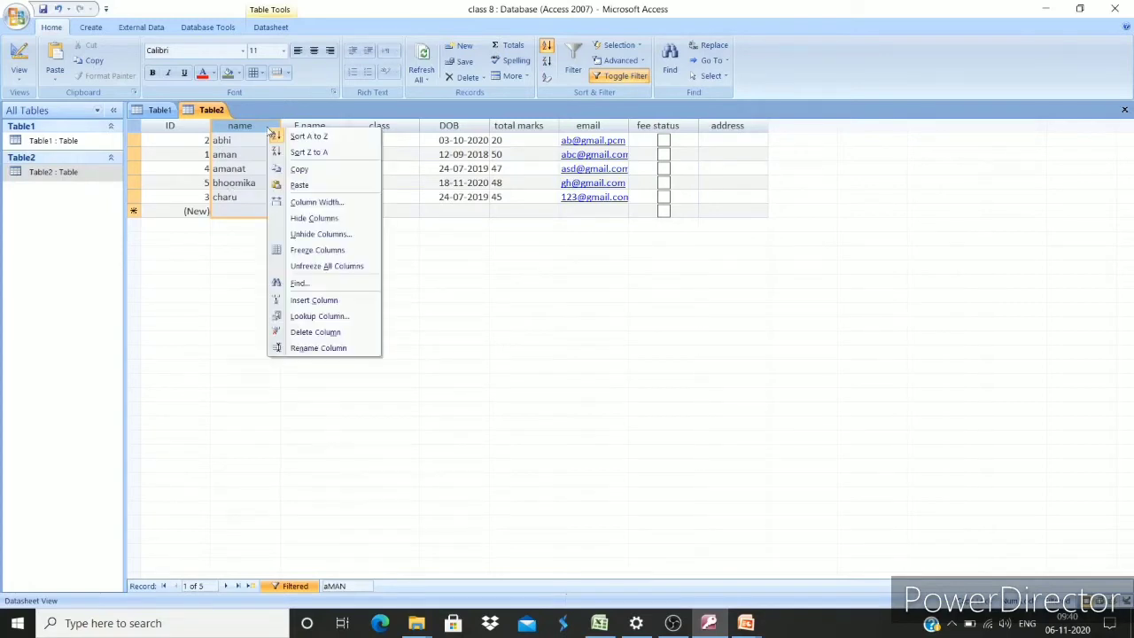
left_click(297, 152)
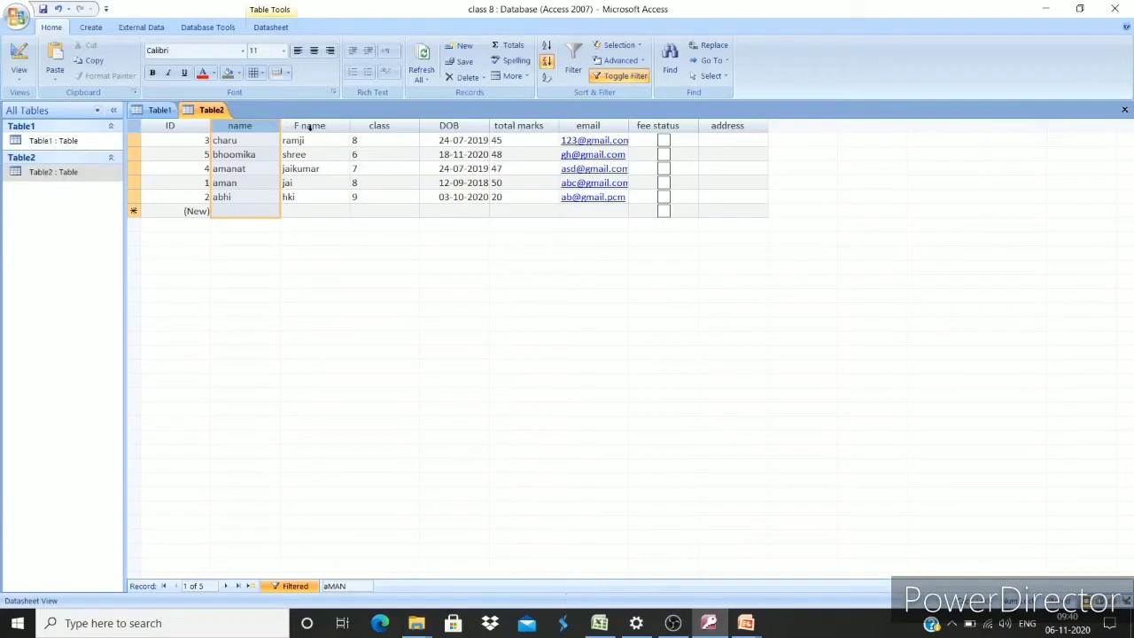
- Sort the Table2 records by the F name column from A to Z
left_click(310, 127)
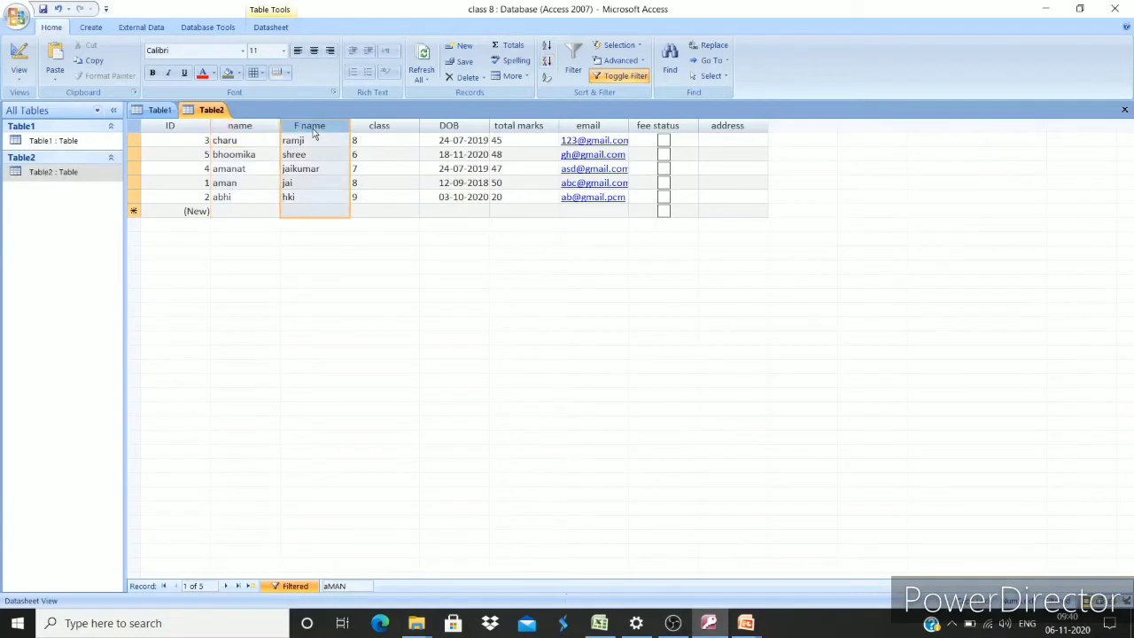
right_click(314, 133)
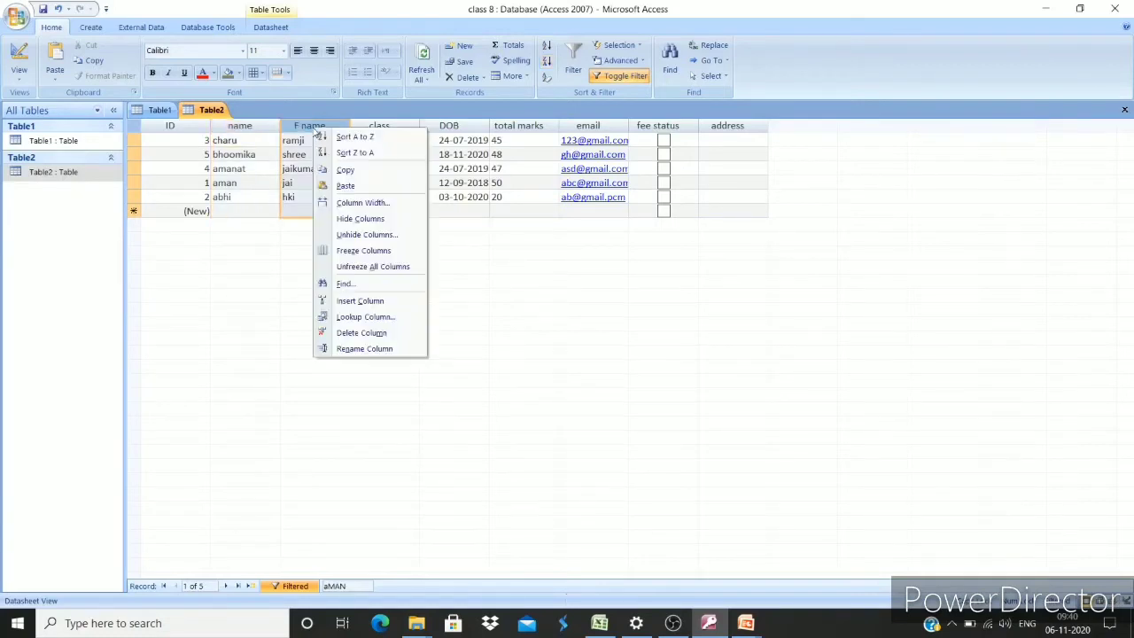
left_click(344, 139)
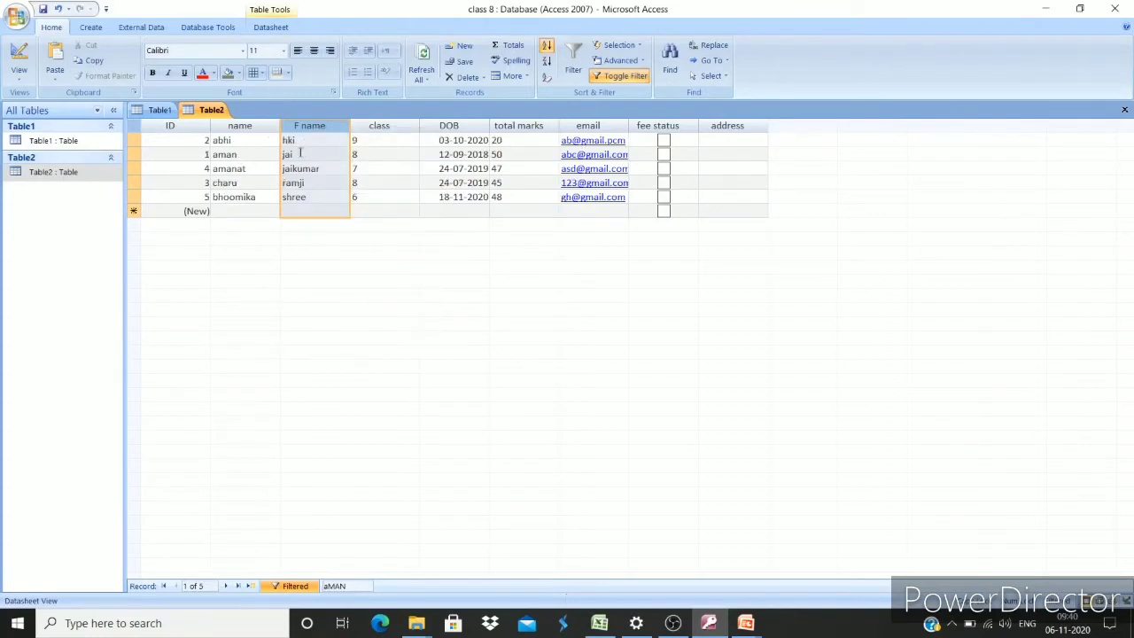
- Sort the Table2 records by the class column from Z to A
left_click(379, 129)
right_click(381, 133)
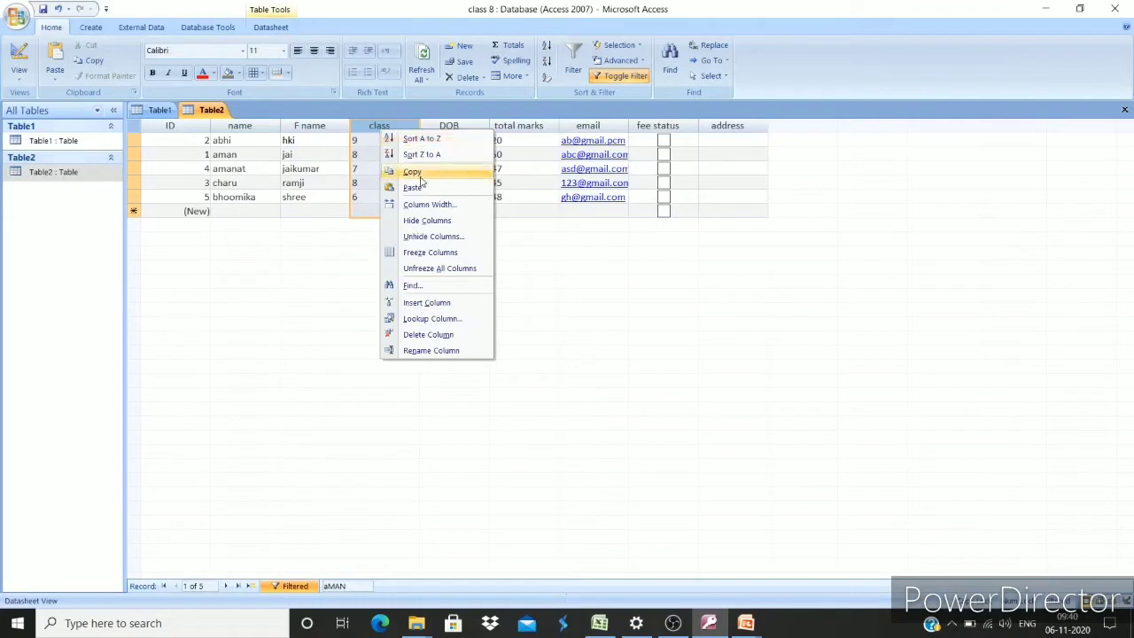
left_click(435, 156)
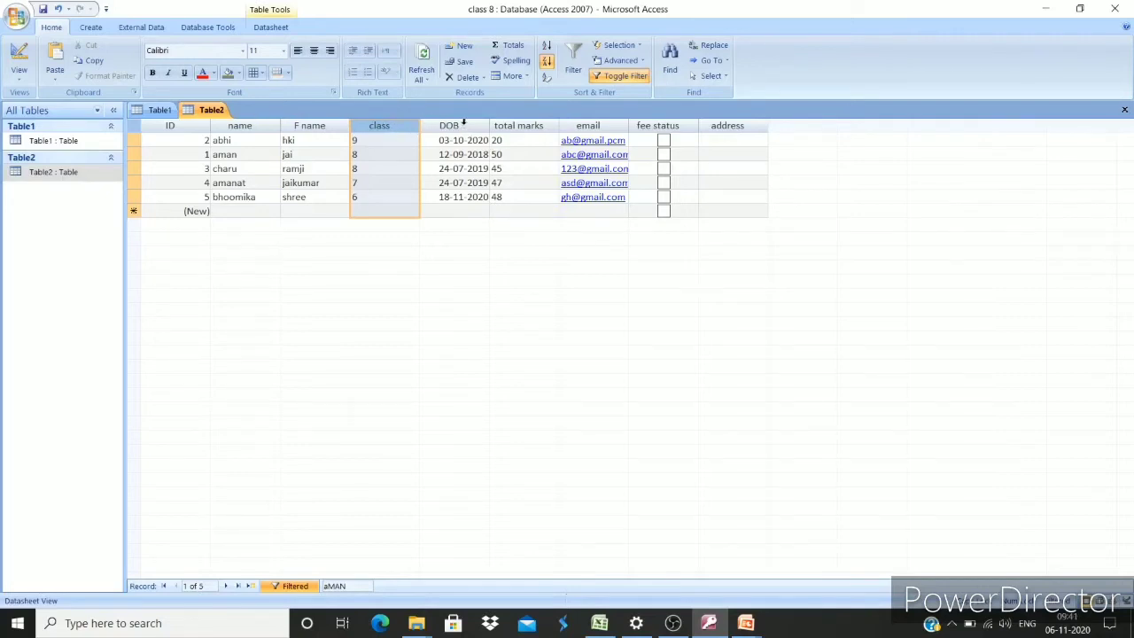
- Sort the records by the DOB column from oldest to newest, and reverse the order to newest to oldest
right_click(465, 126)
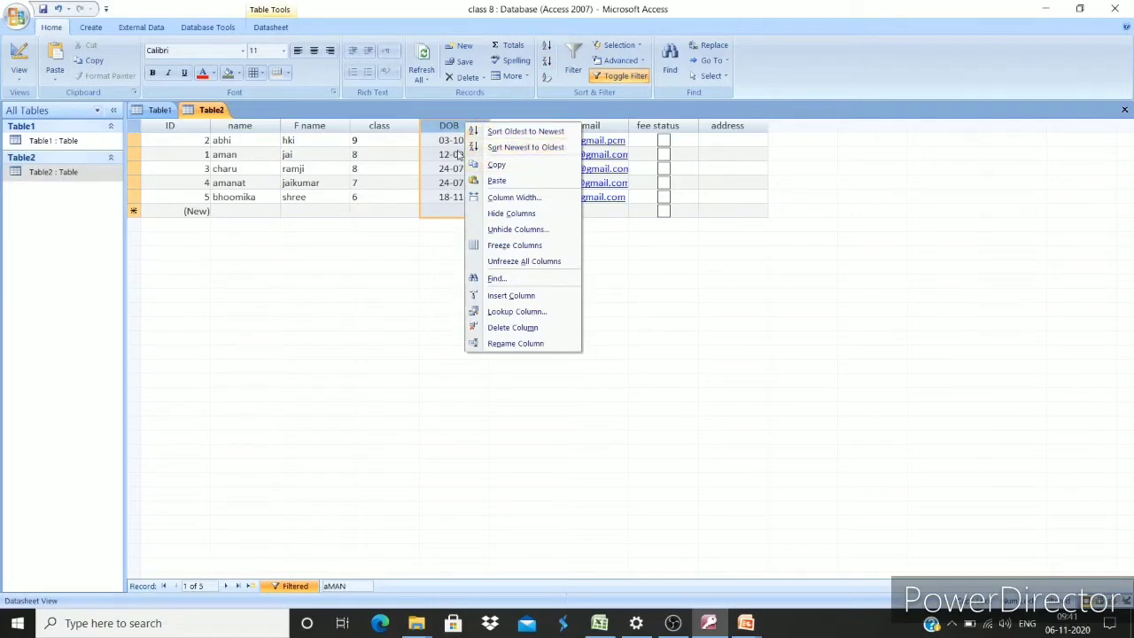
left_click(546, 138)
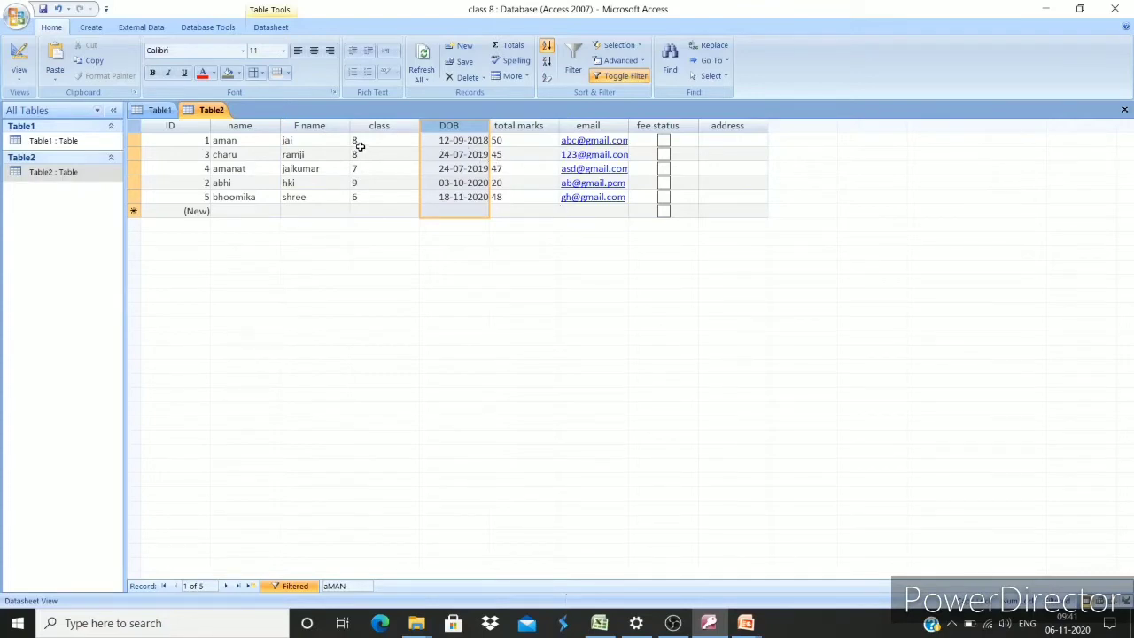
right_click(469, 127)
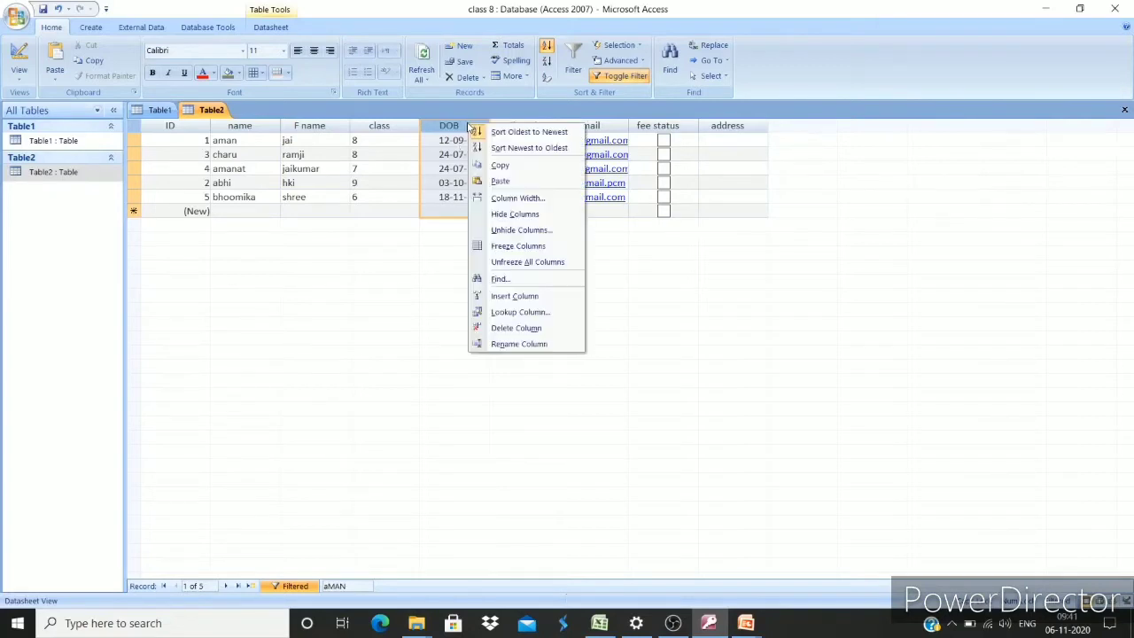
left_click(498, 148)
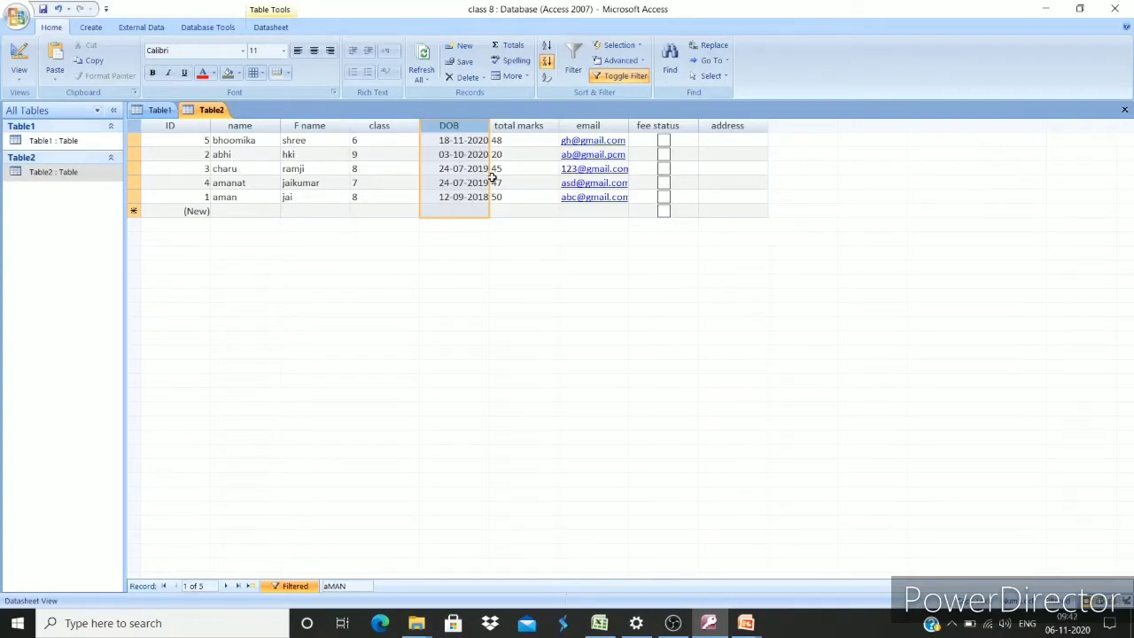
- Apply a descending sort to the DOB column and change it to ascending
right_click(328, 125)
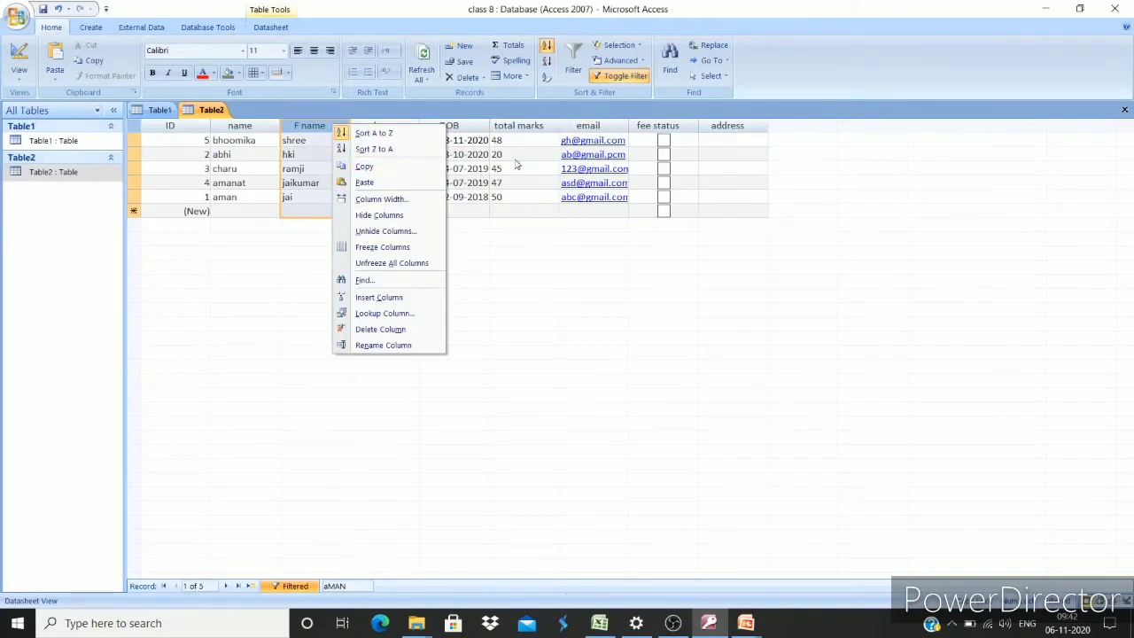
left_click(582, 227)
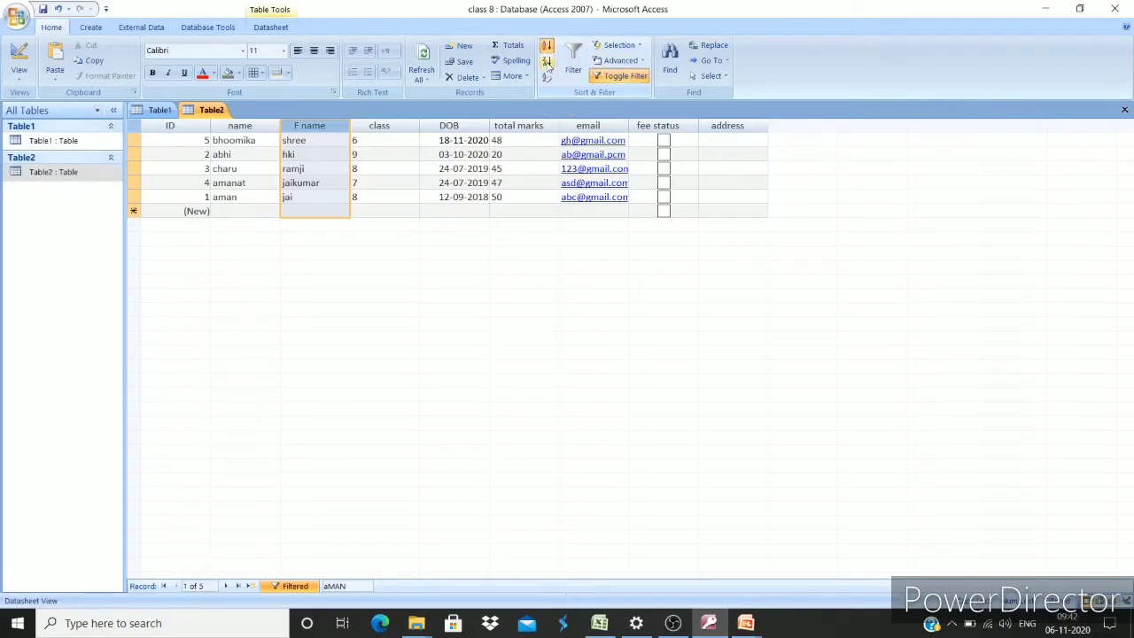
left_click(448, 125)
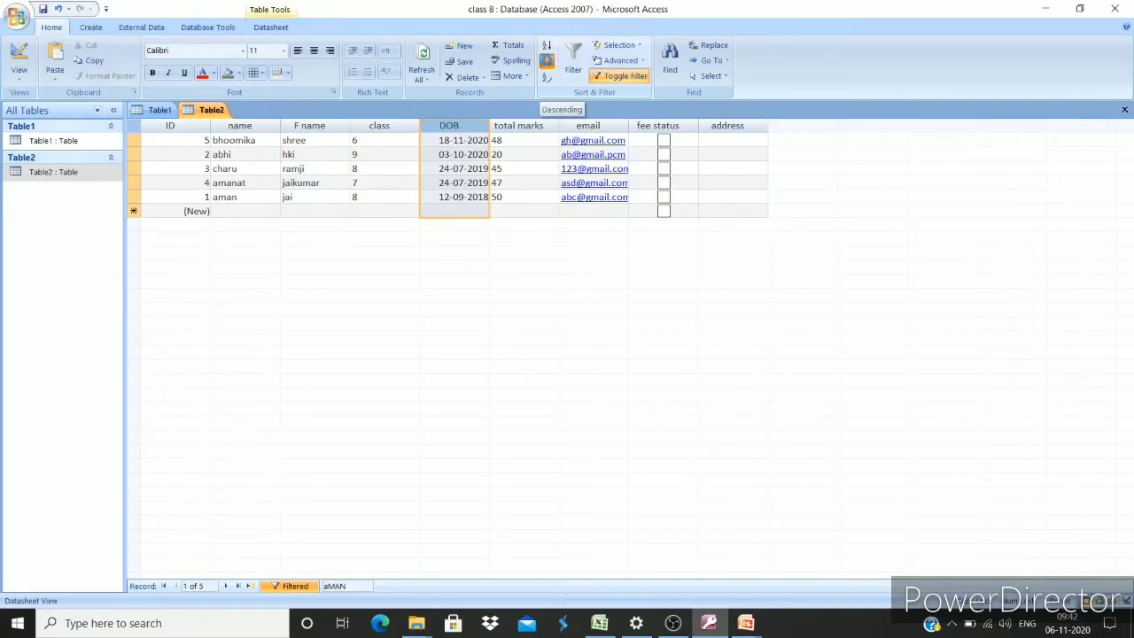
left_click(547, 62)
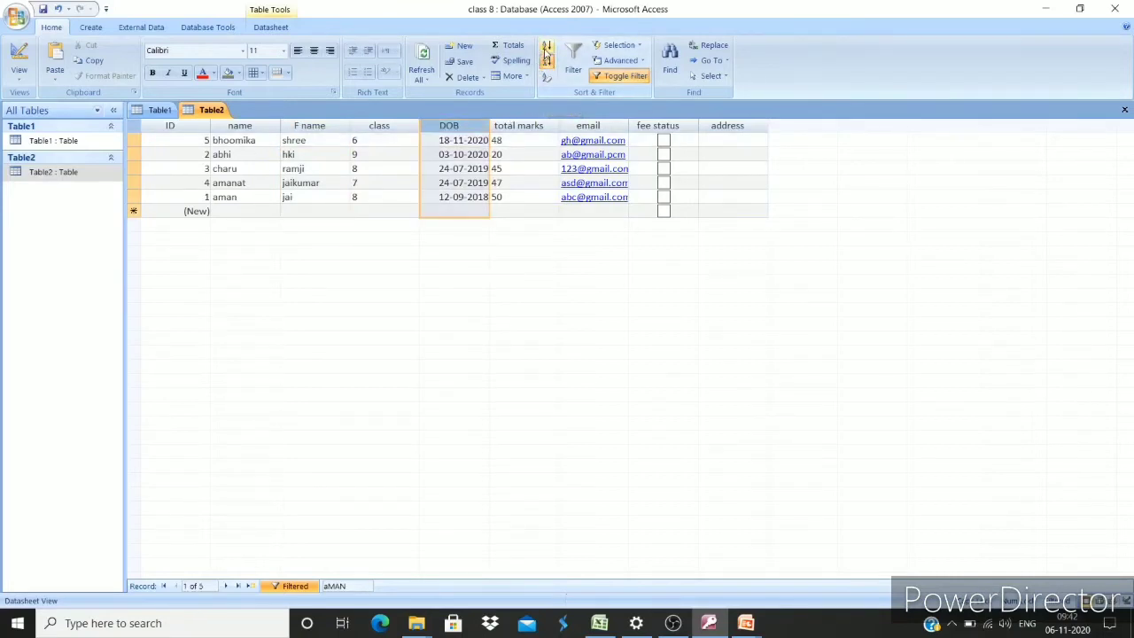
left_click(547, 51)
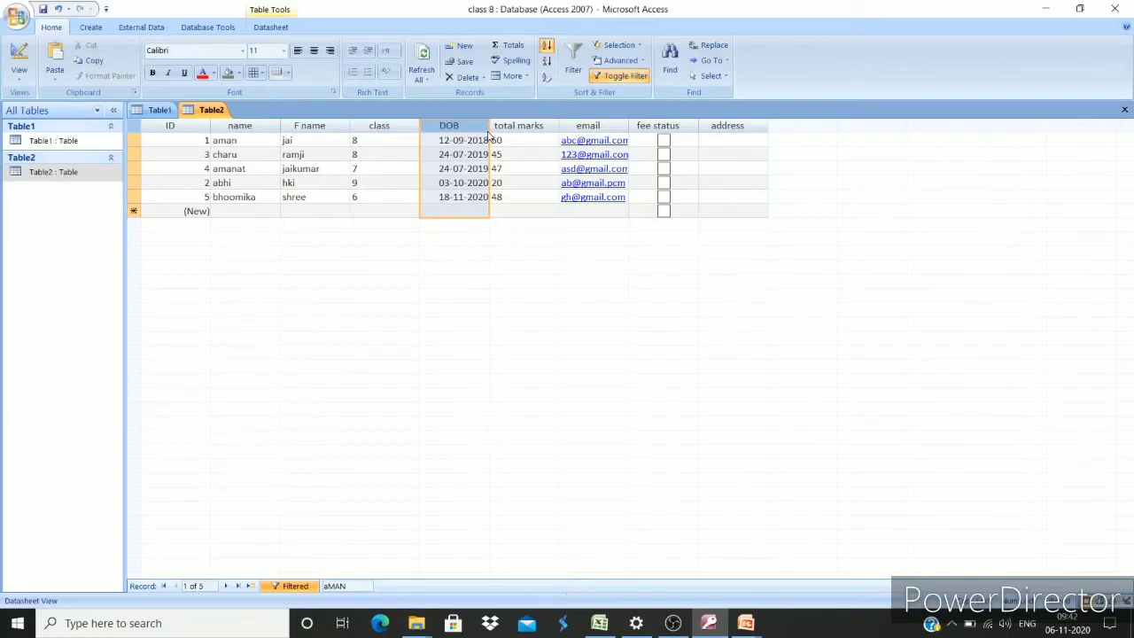
- Switch to the PowerPoint slide show and advance to the slide titled Filtering Data in a Table
key("alt+Tab")
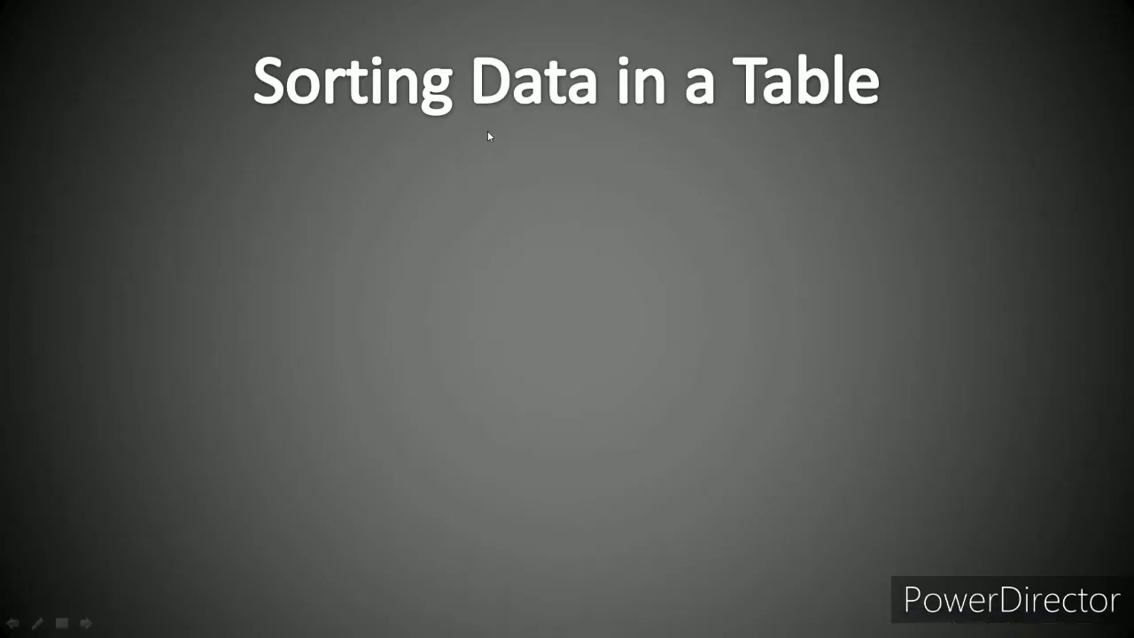
left_click(487, 133)
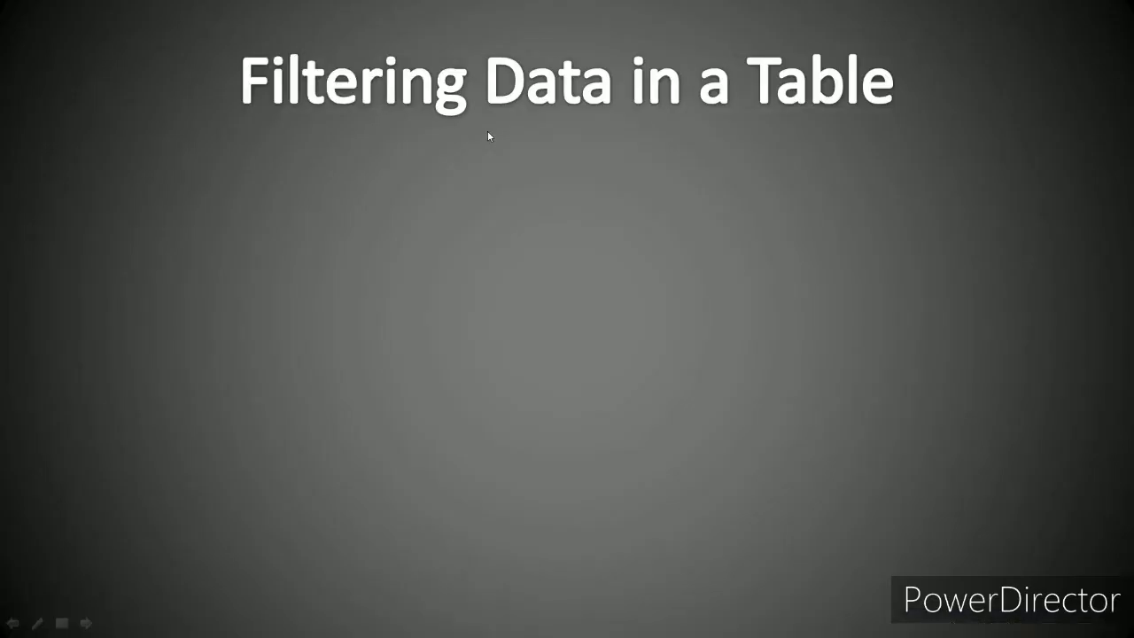
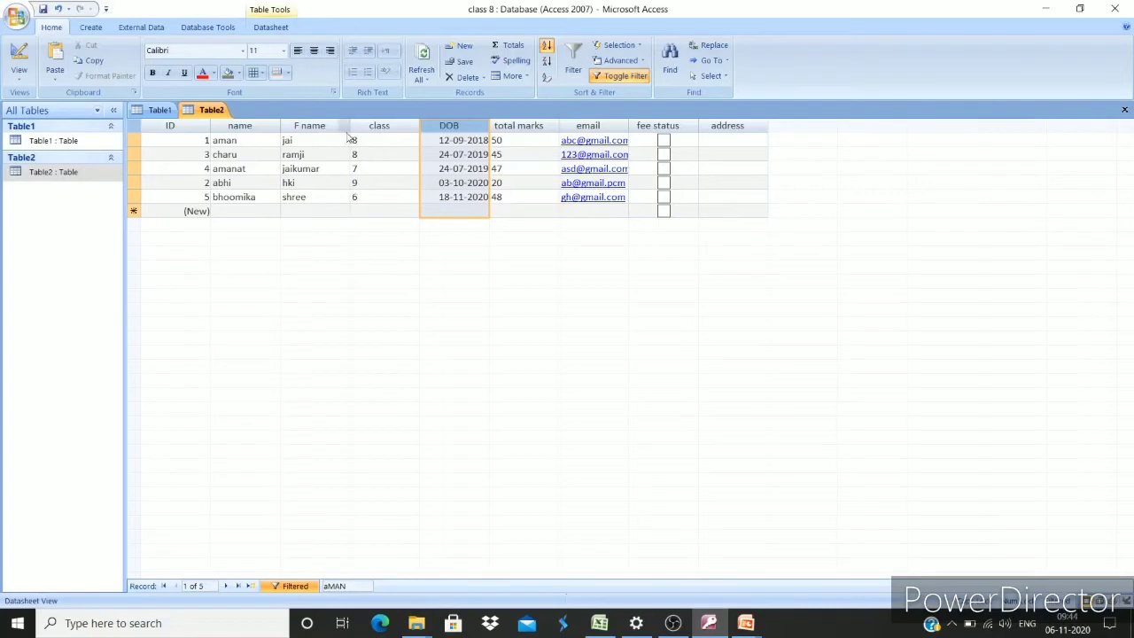
left_click(392, 130)
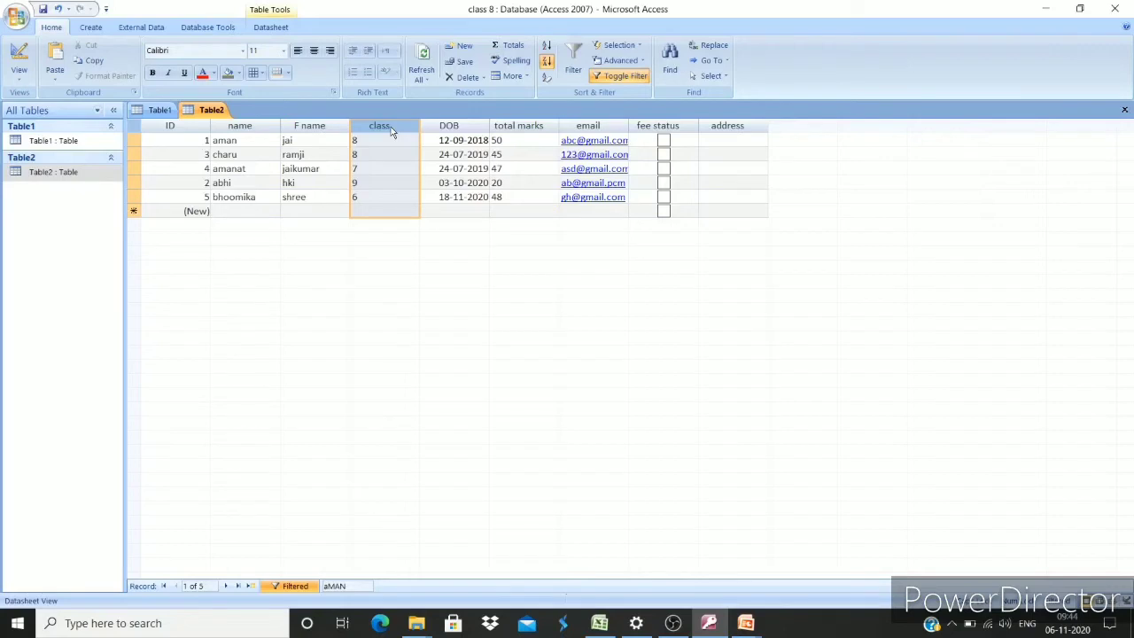
right_click(392, 131)
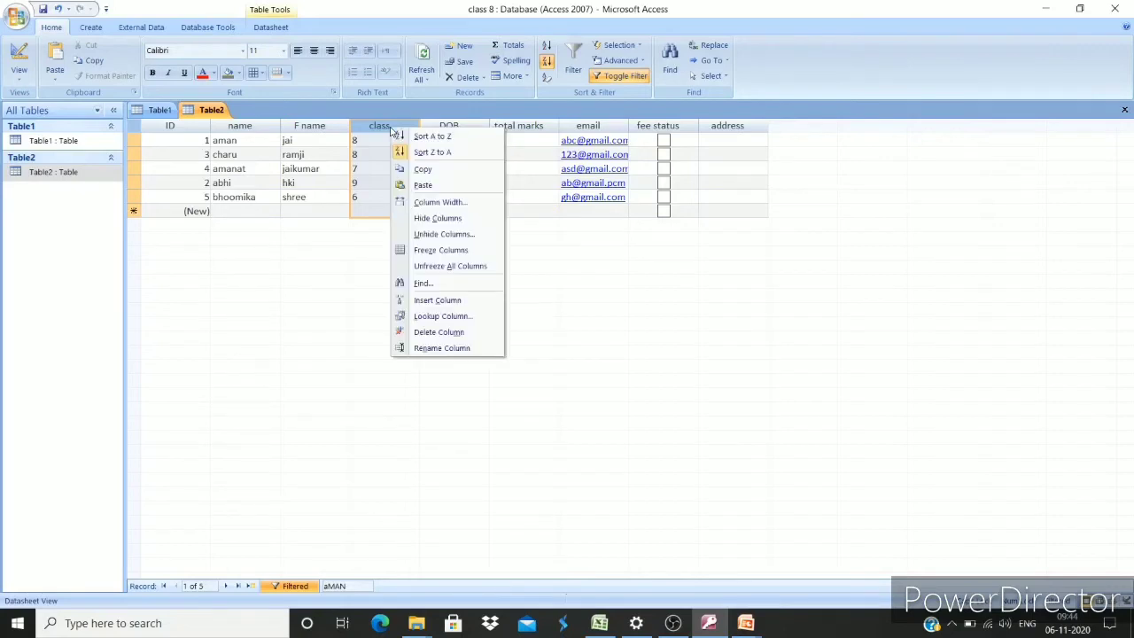
left_click(363, 239)
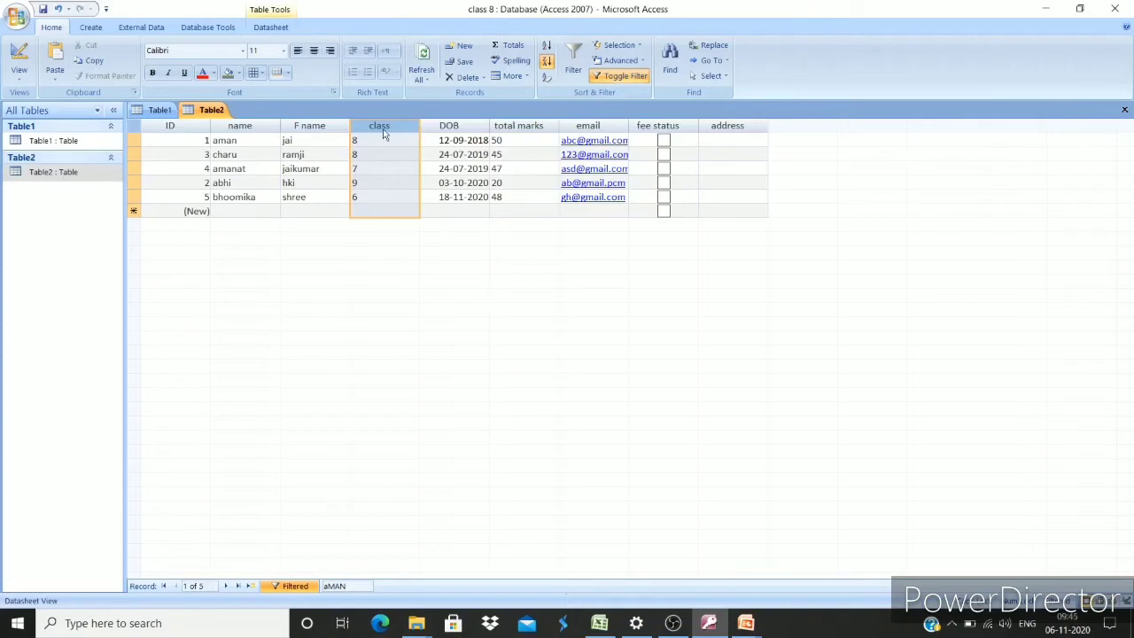
left_click(306, 127)
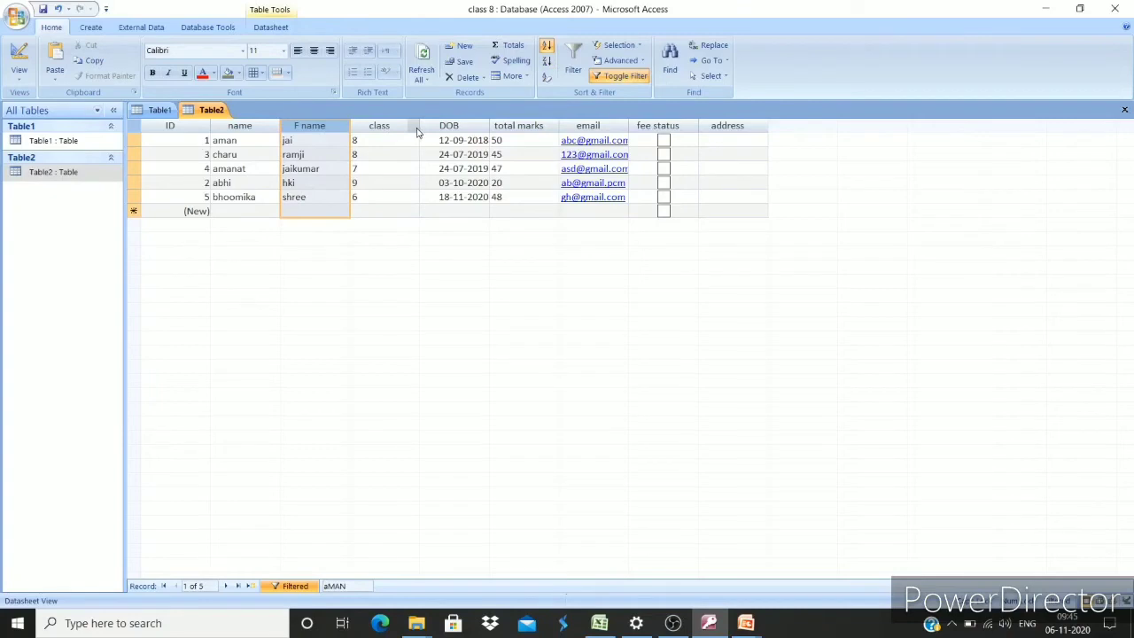
- Filter the class column of Table2 to show only the records with the value 8
left_click(415, 127)
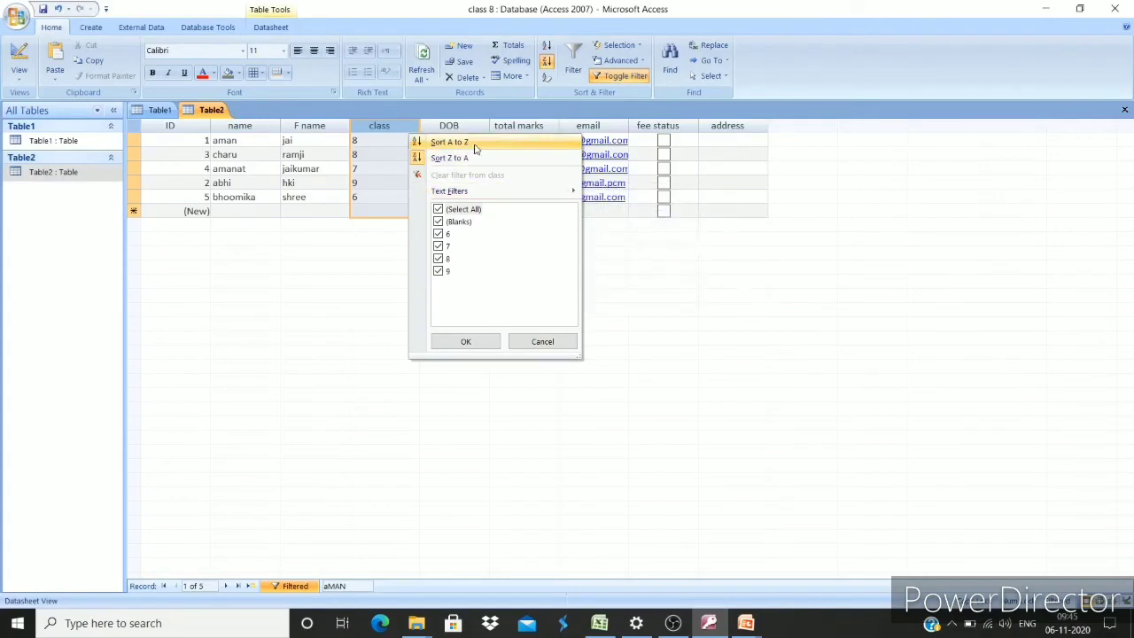
left_click(438, 210)
left_click(438, 213)
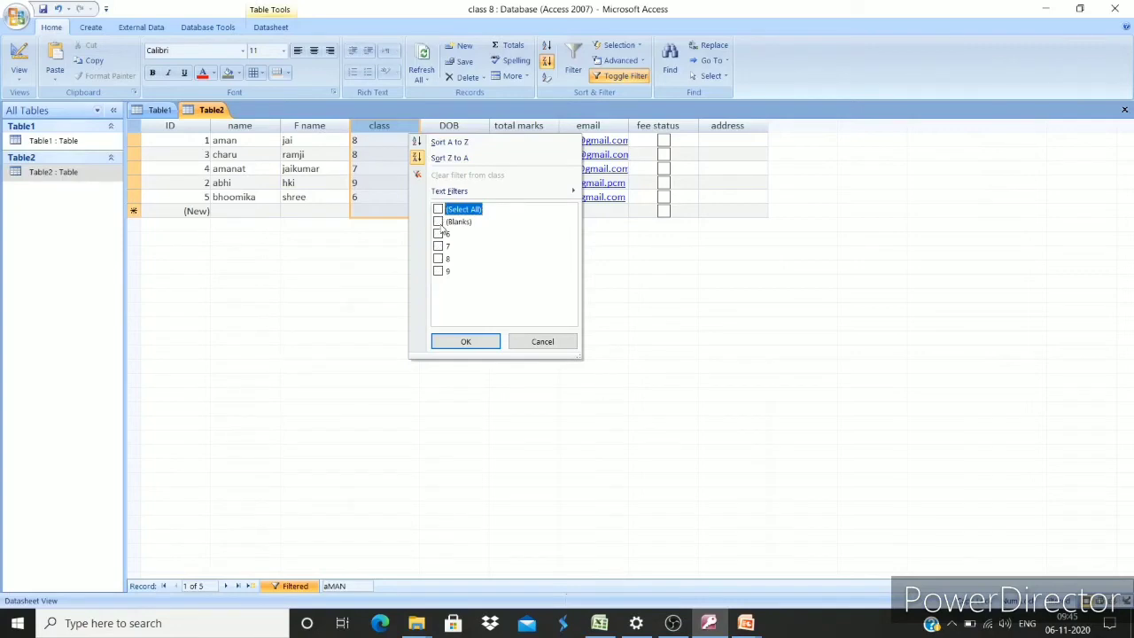
left_click(438, 258)
left_click(478, 341)
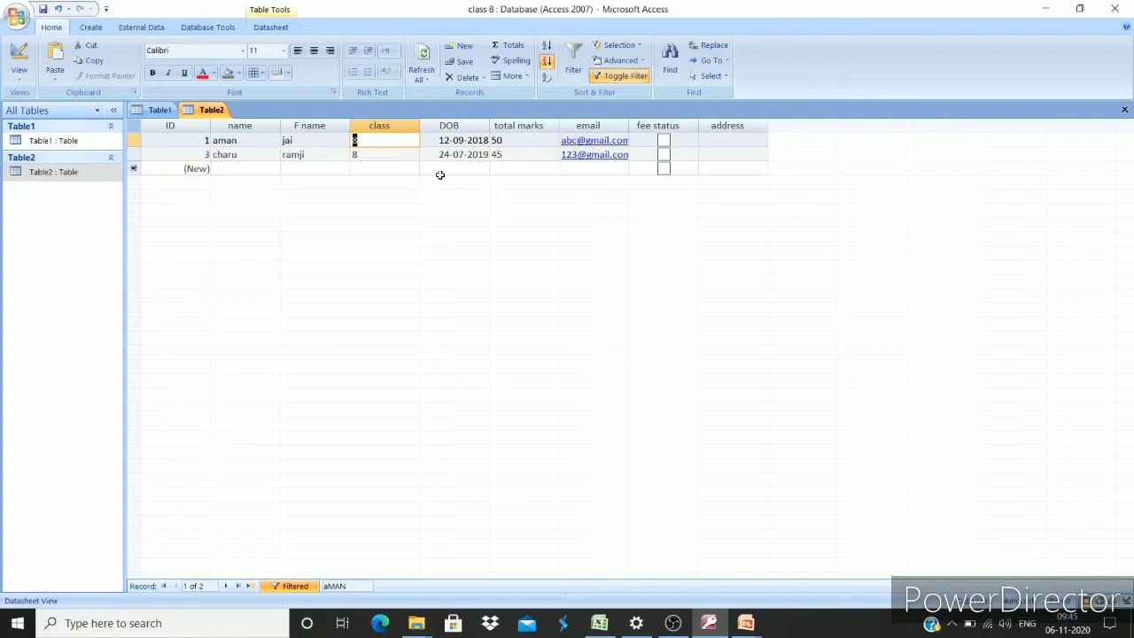
- Reselect all values in the class column's filter to display every record again
left_click(413, 126)
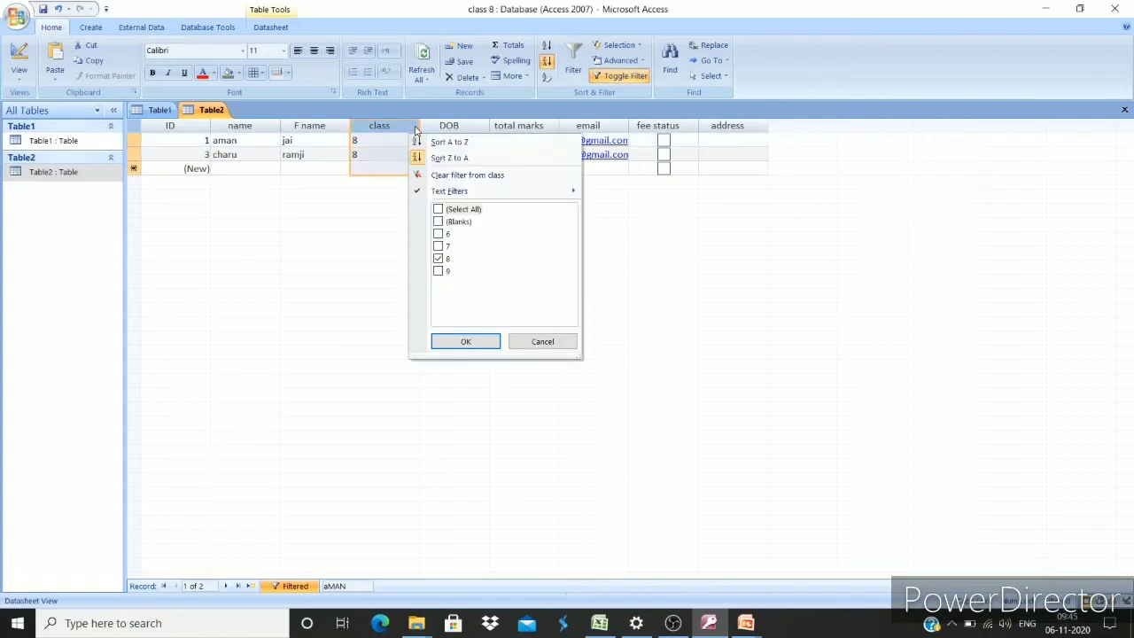
left_click(445, 212)
left_click(467, 341)
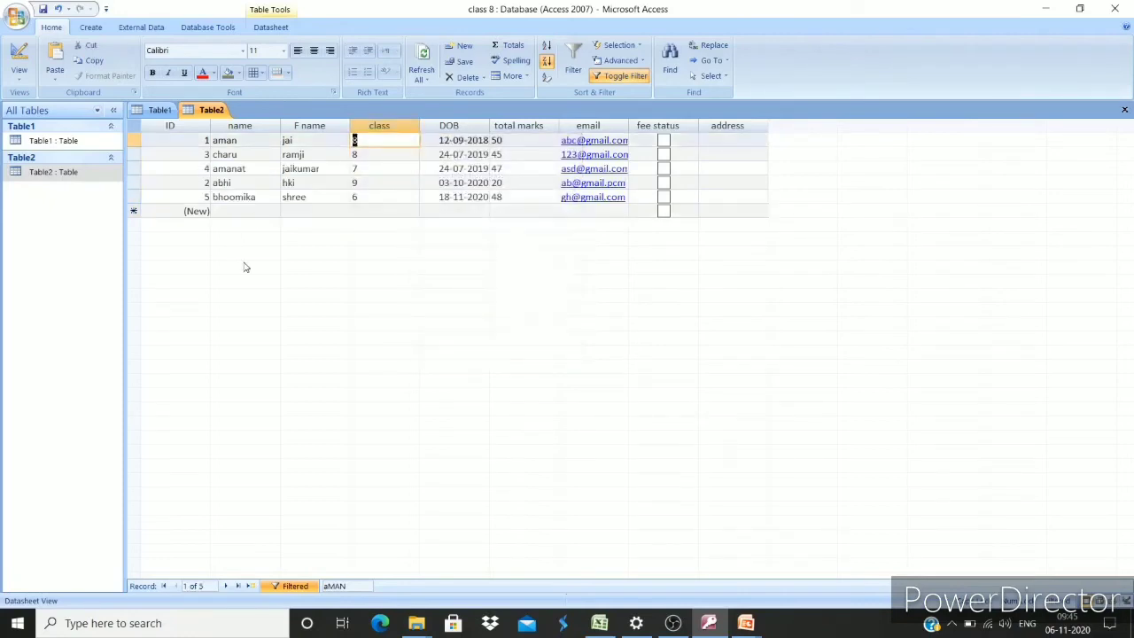
- Filter the class column of Table2 to show only the records with the value 6
left_click(412, 131)
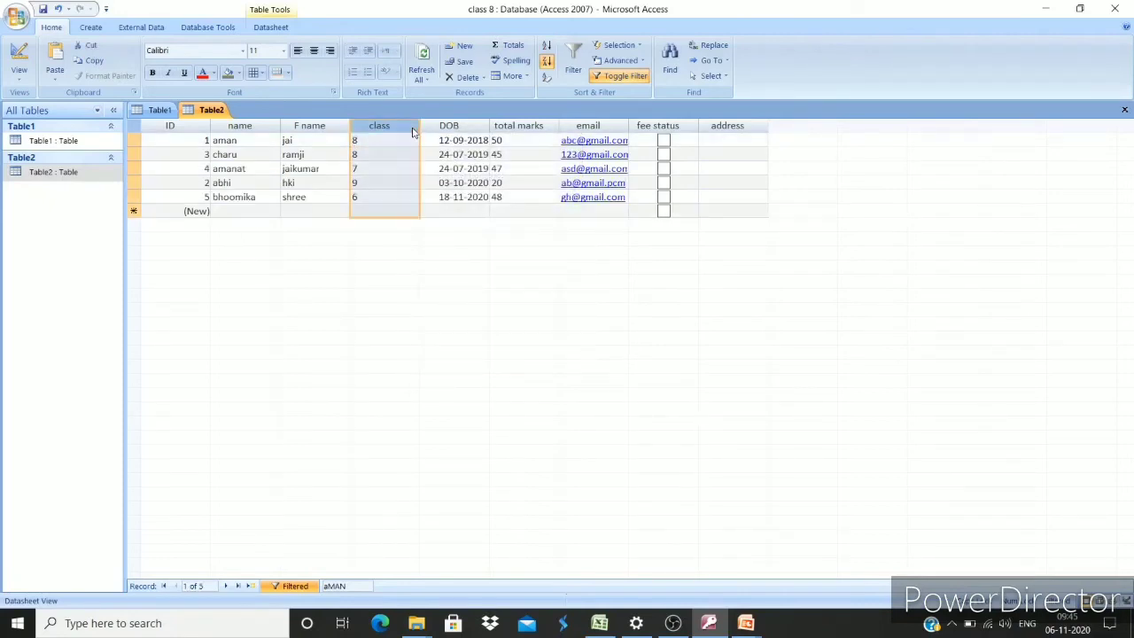
left_click(412, 131)
left_click(438, 210)
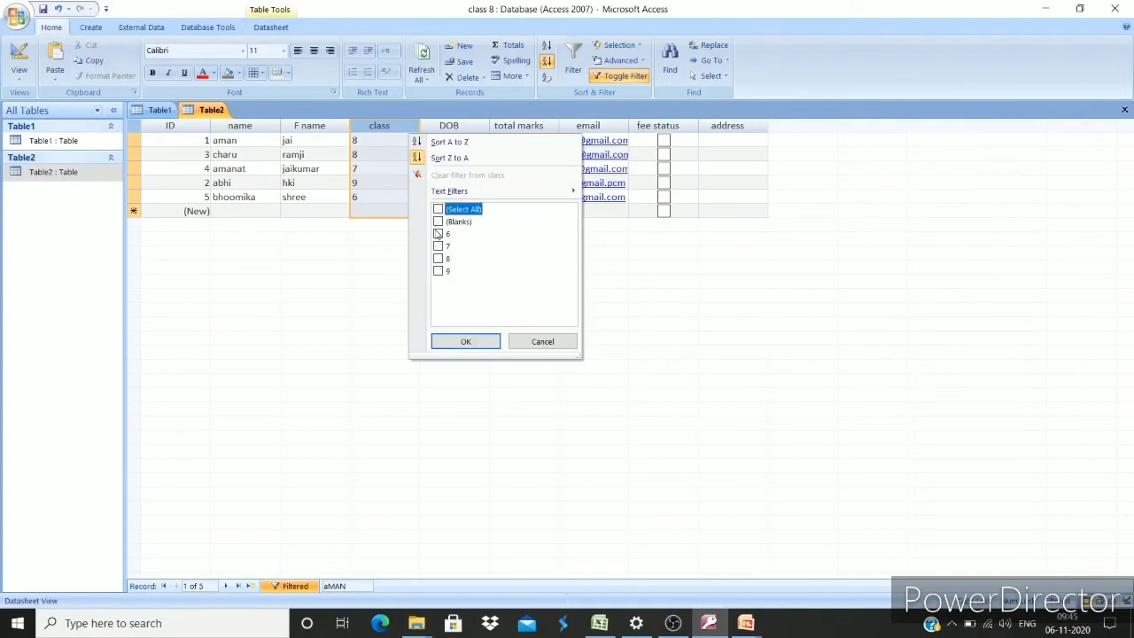
left_click(437, 234)
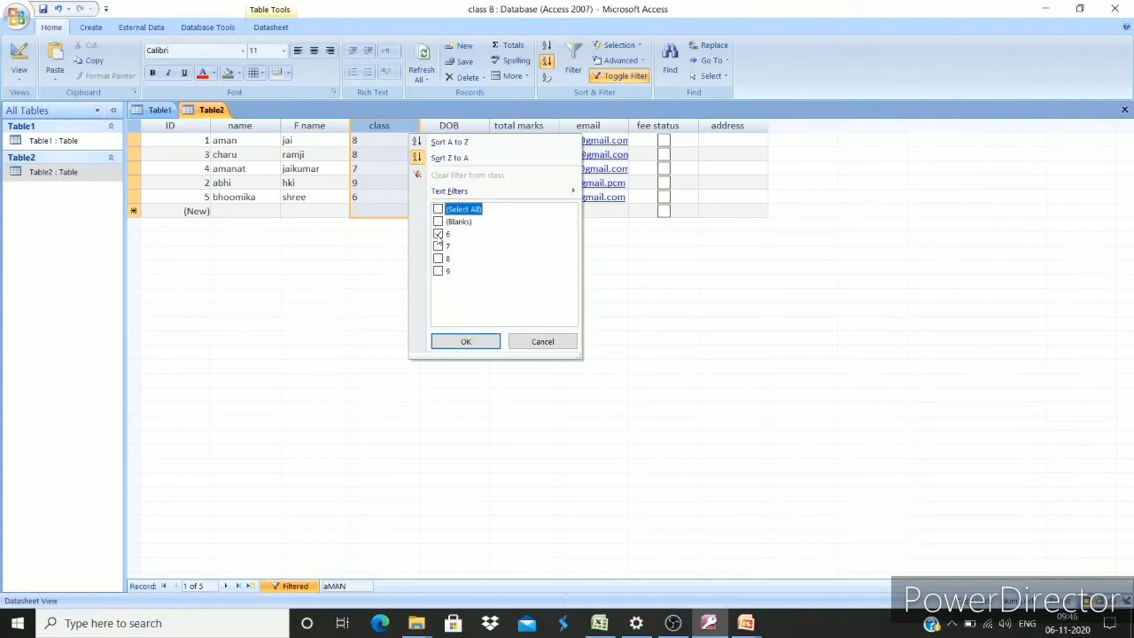
left_click(465, 342)
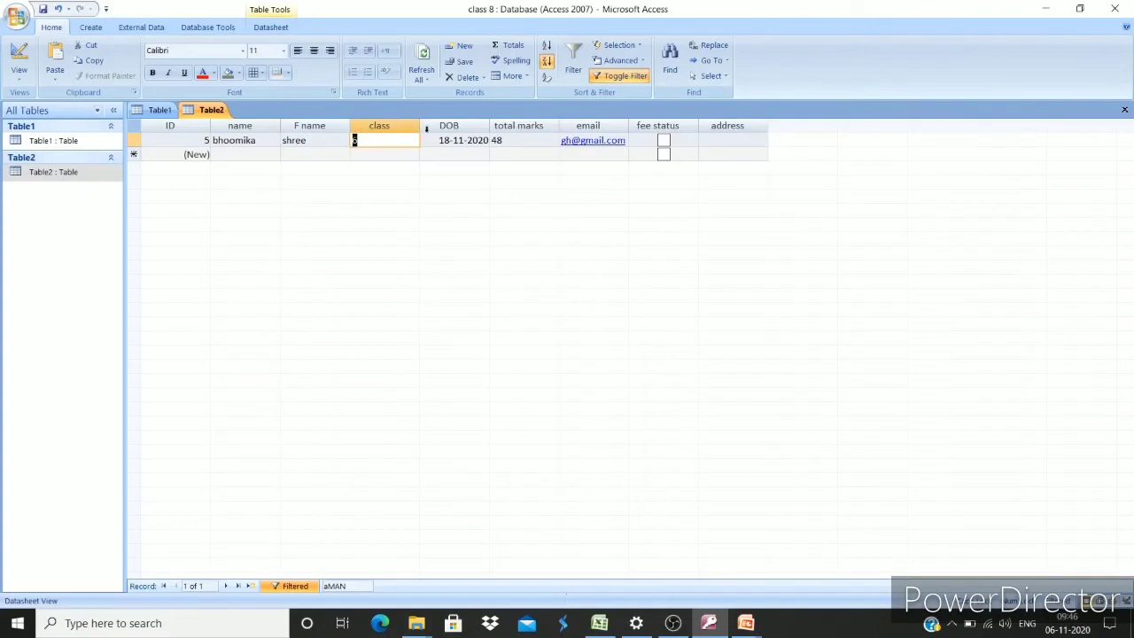
- Reselect all values in the class column's filter so every record of Table2 is displayed
left_click(483, 125)
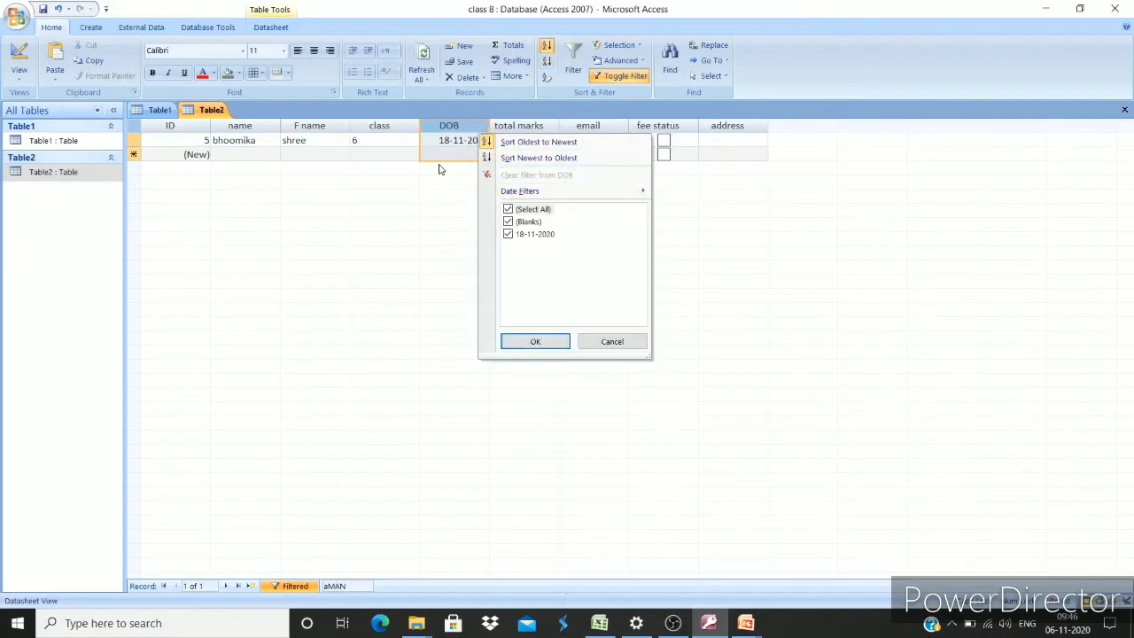
left_click(409, 130)
left_click(411, 128)
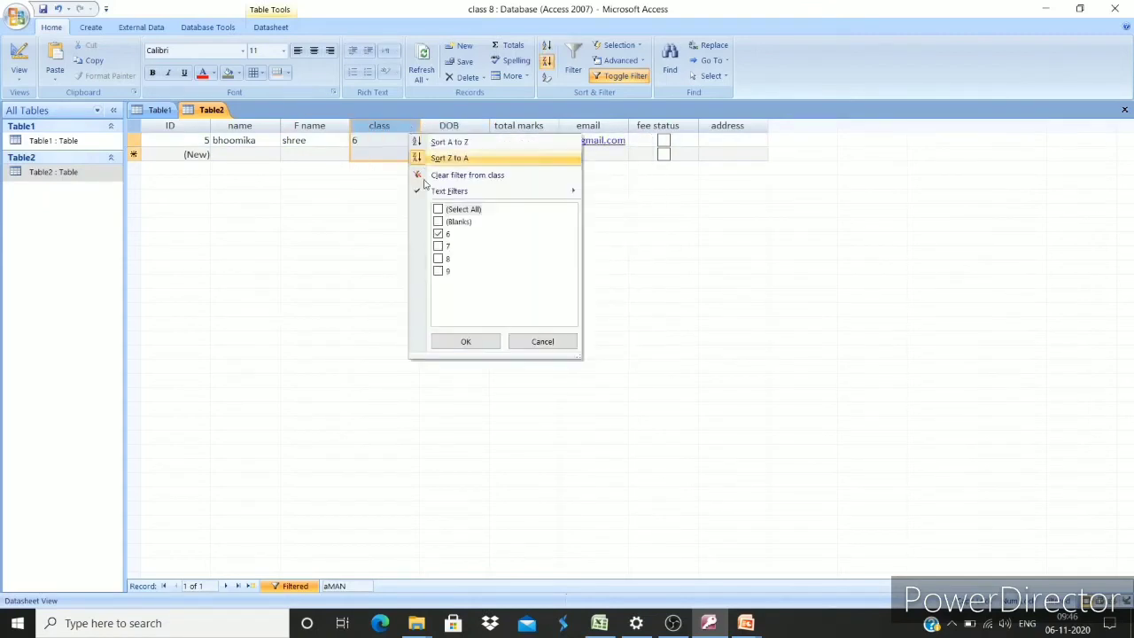
left_click(438, 210)
left_click(459, 339)
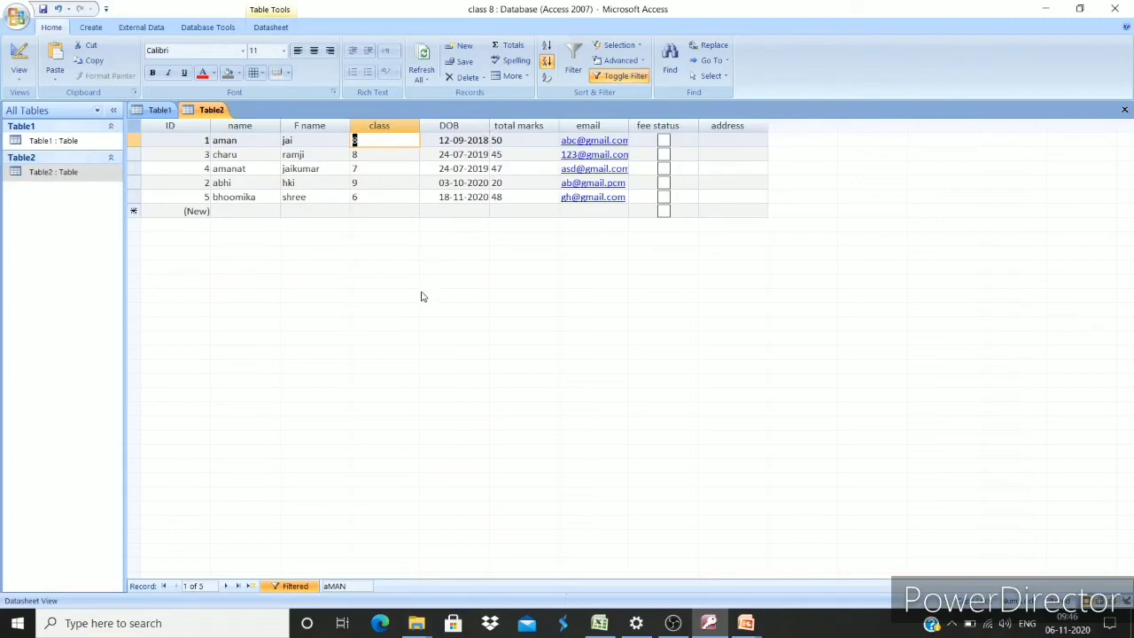
- Filter the DOB column of Table2 to keep only the date shared by the records with IDs 3 and 4
left_click(483, 131)
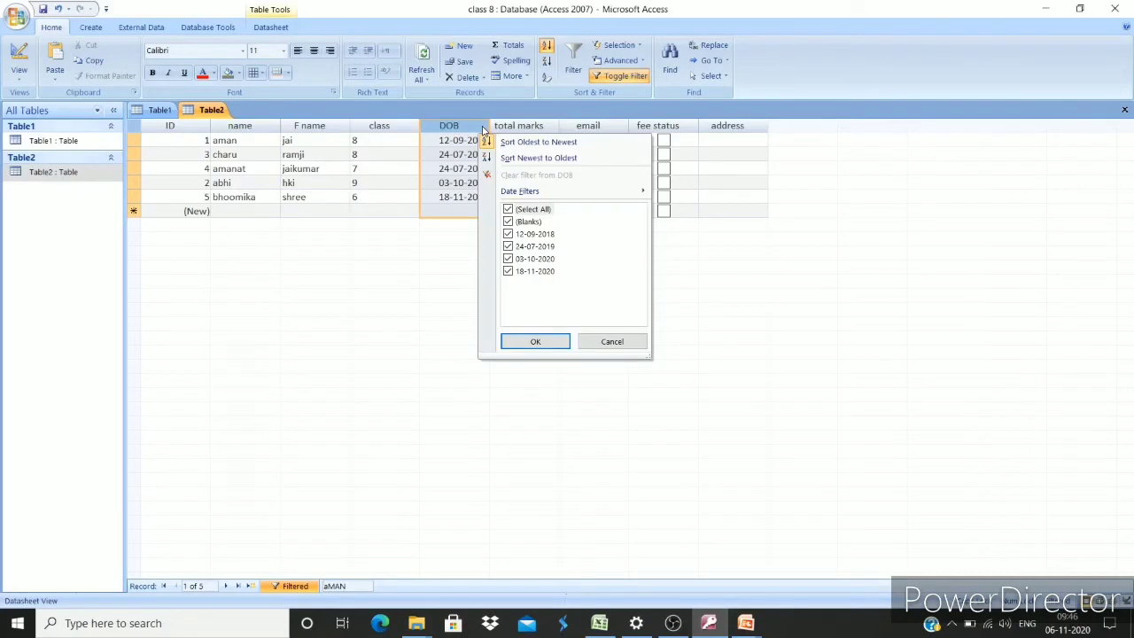
left_click(508, 209)
left_click(508, 246)
left_click(521, 328)
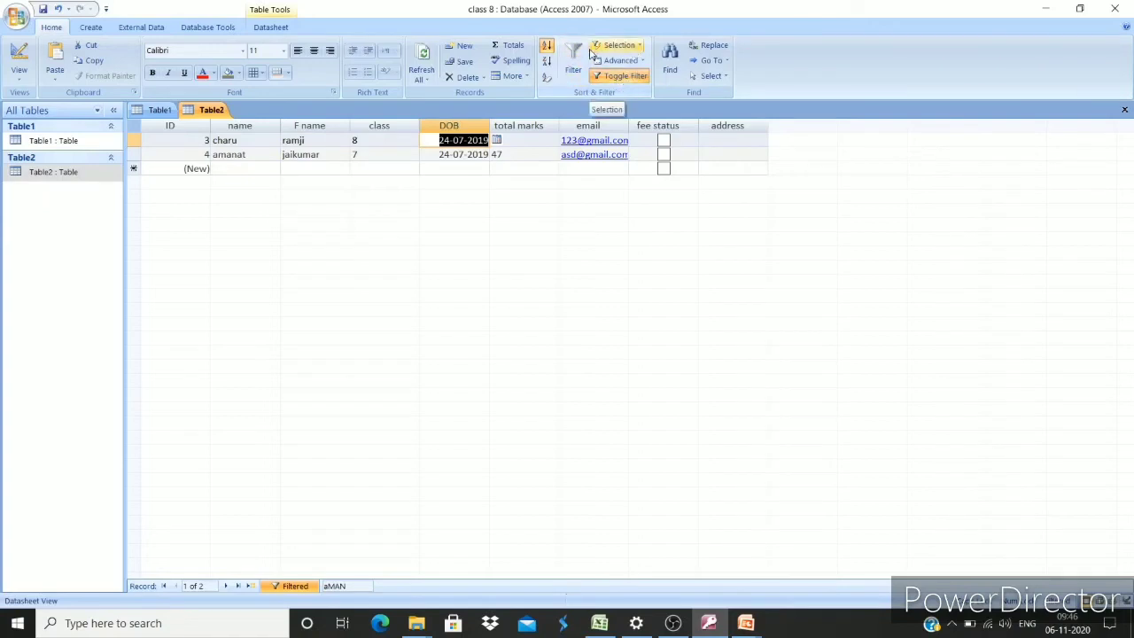
- Reselect all dates in the DOB column's filter to display every record again
left_click(574, 71)
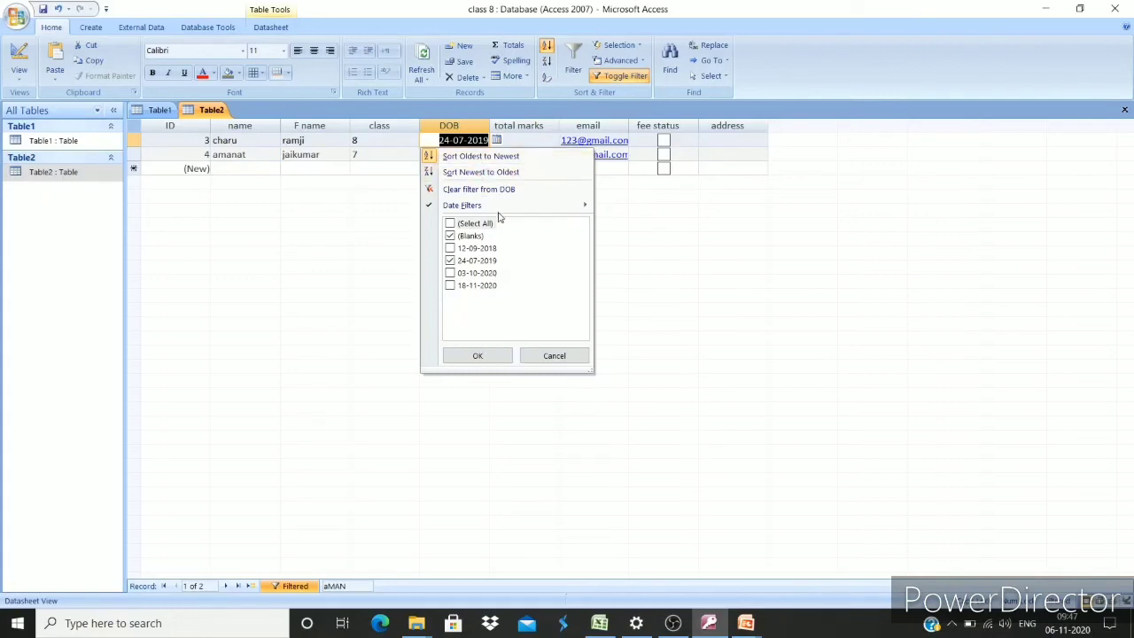
left_click(450, 224)
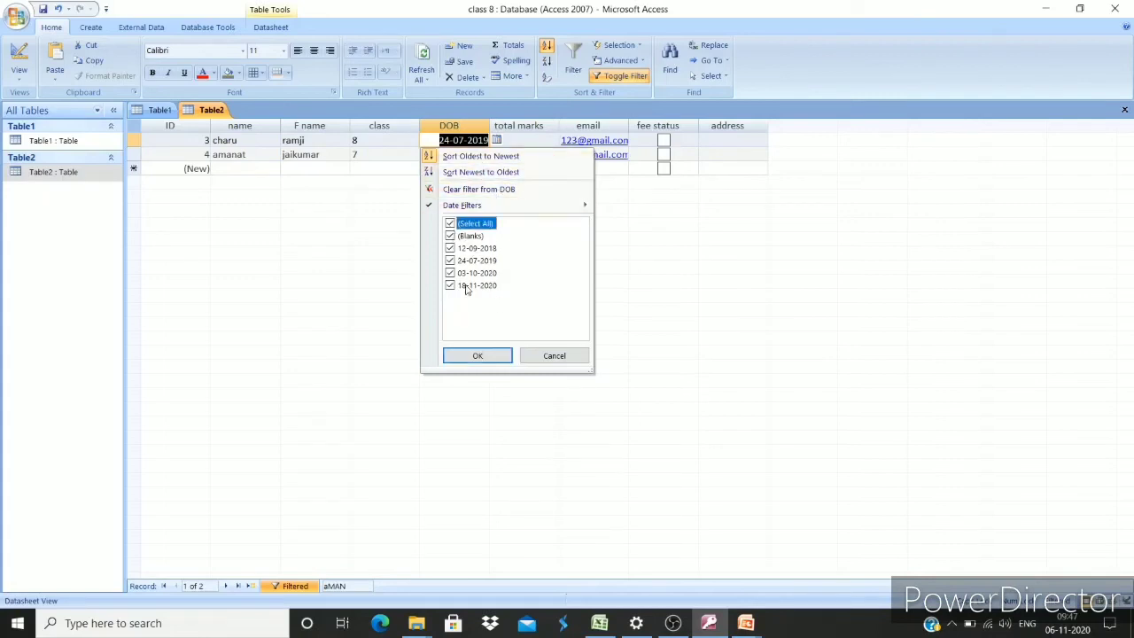
left_click(478, 356)
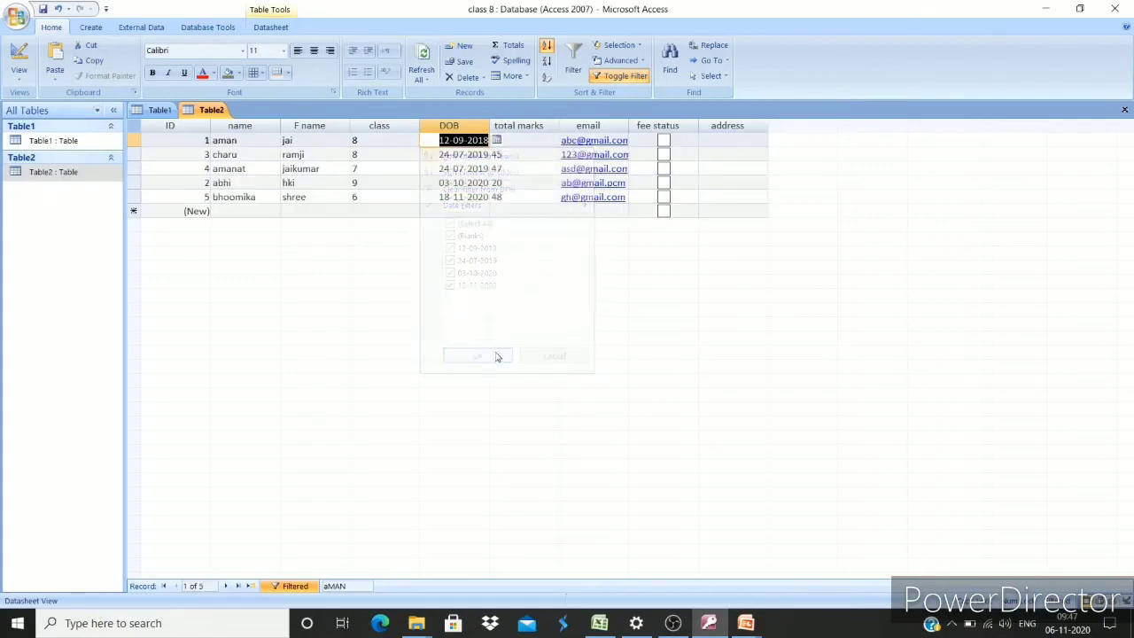
- Filter the name column of Table2 to show only the student with ID 1
left_click(259, 127)
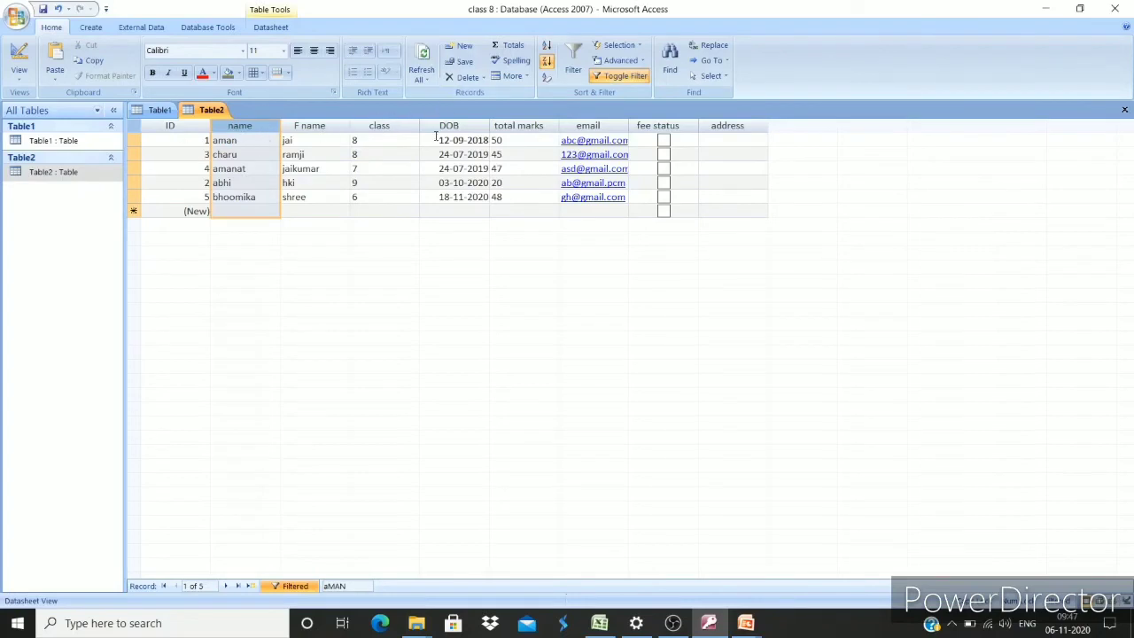
left_click(574, 58)
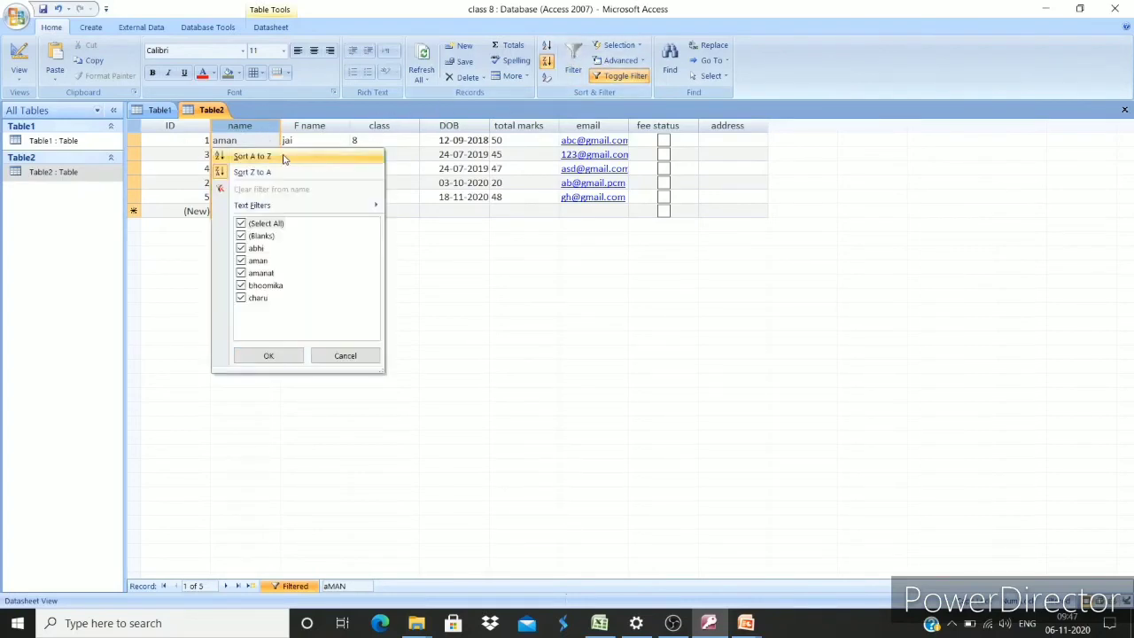
left_click(241, 224)
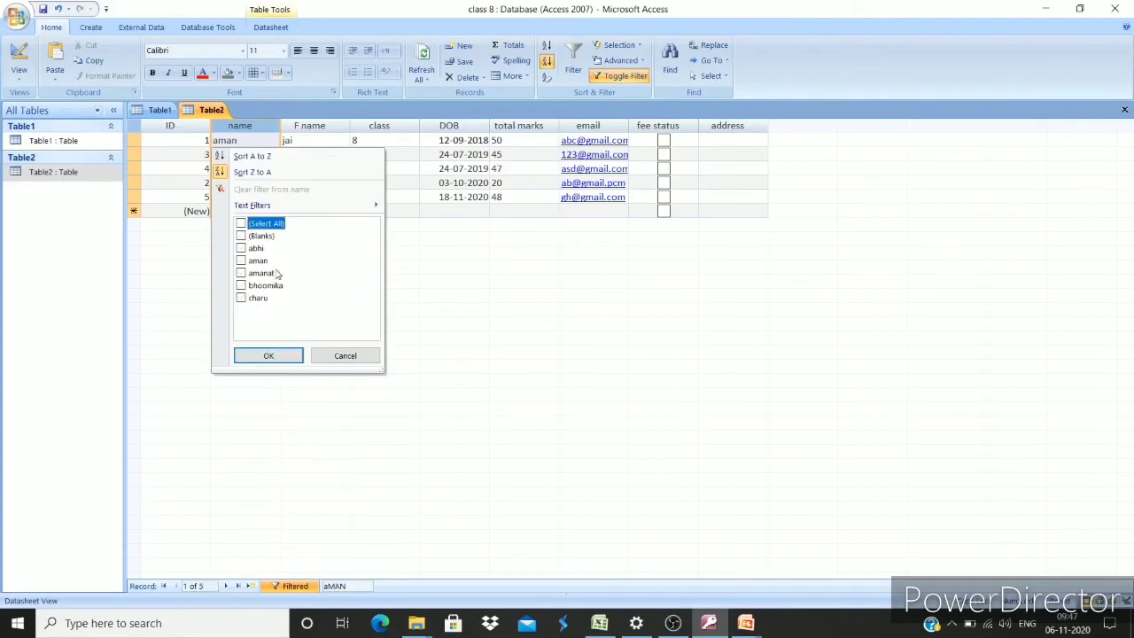
left_click(242, 262)
left_click(269, 356)
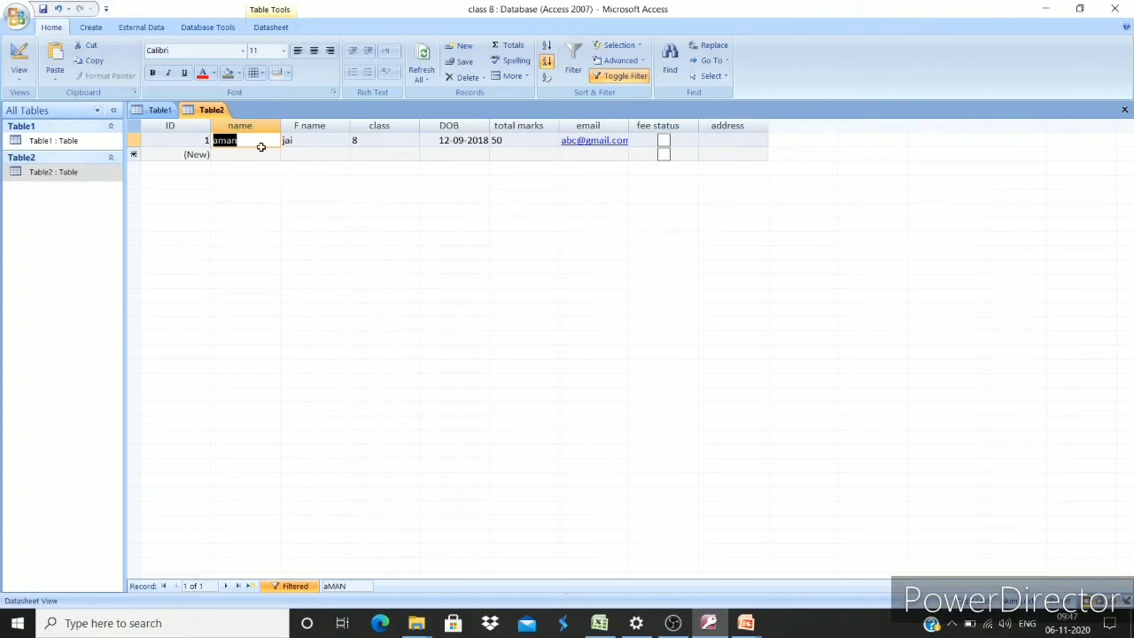
- Reselect all values in the name column's filter to display every student again
left_click(577, 69)
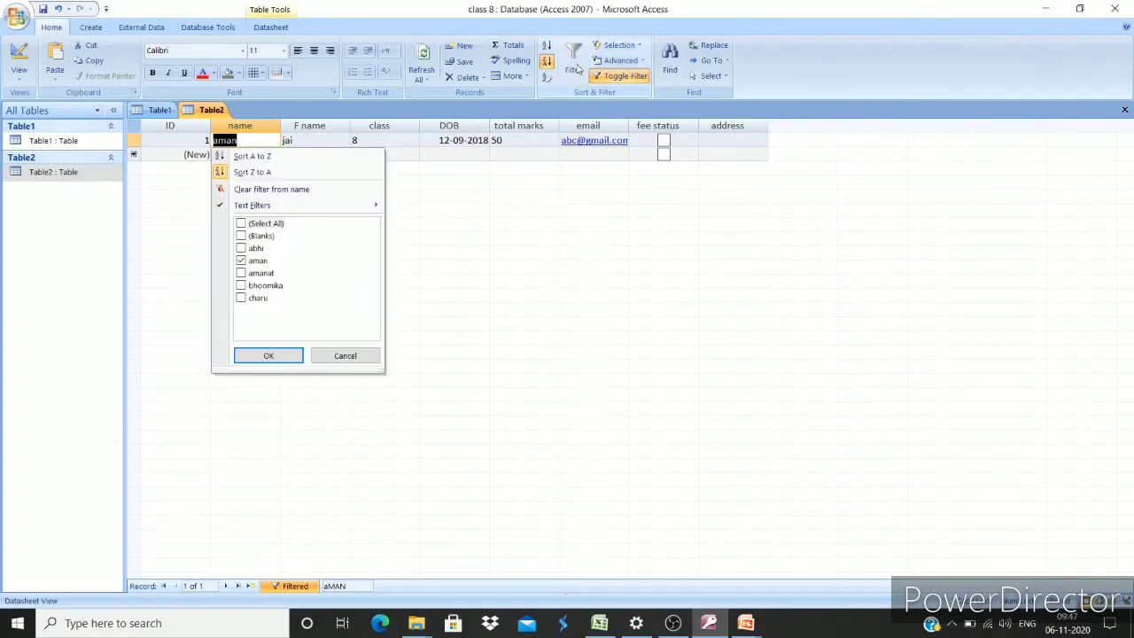
left_click(250, 351)
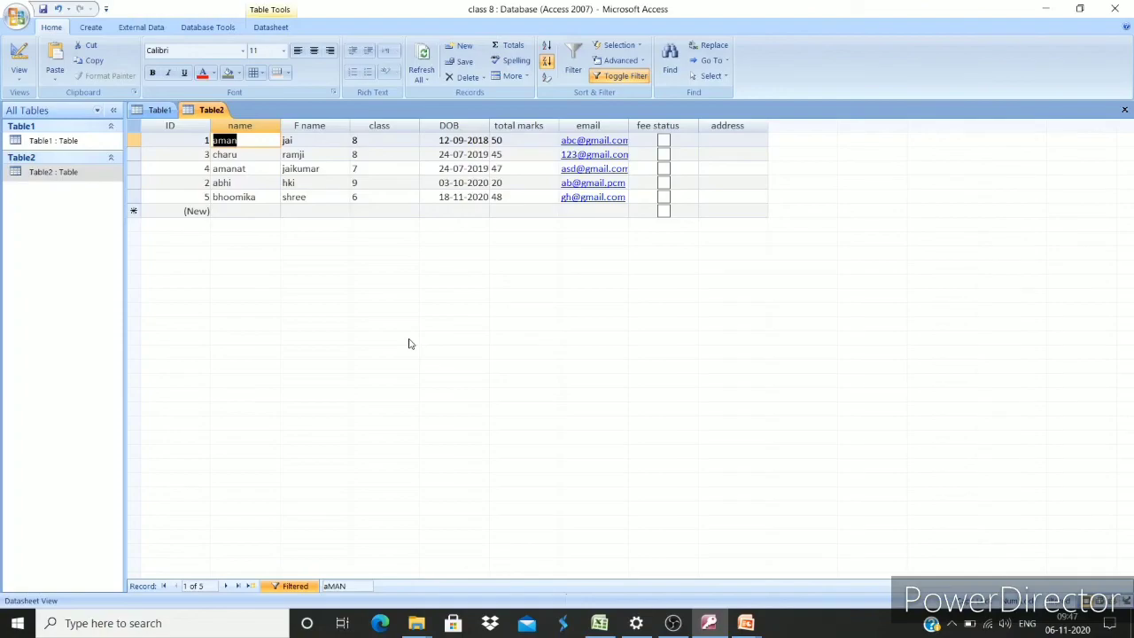
- Switch to the PowerPoint slide show and advance past the slide titled Filtering Data in a Table
key("alt+Tab")
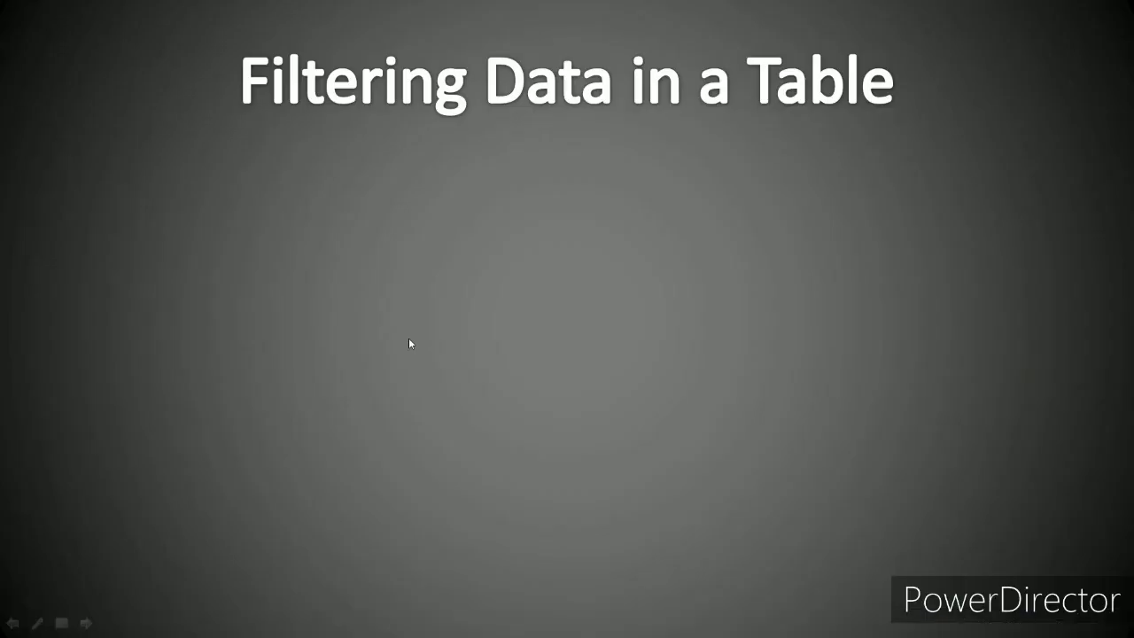
key("Right")
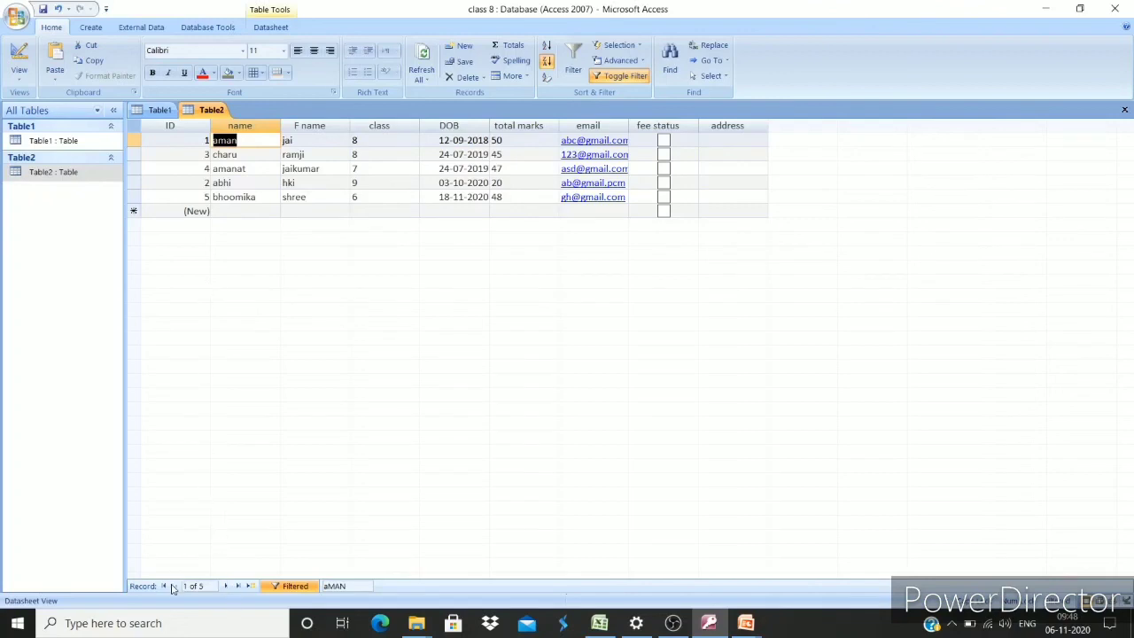
- Clear the old record search text in Access and search Table2 for the name of the student with ID 3
left_click(362, 585)
double_click(335, 585)
key("BackSpace")
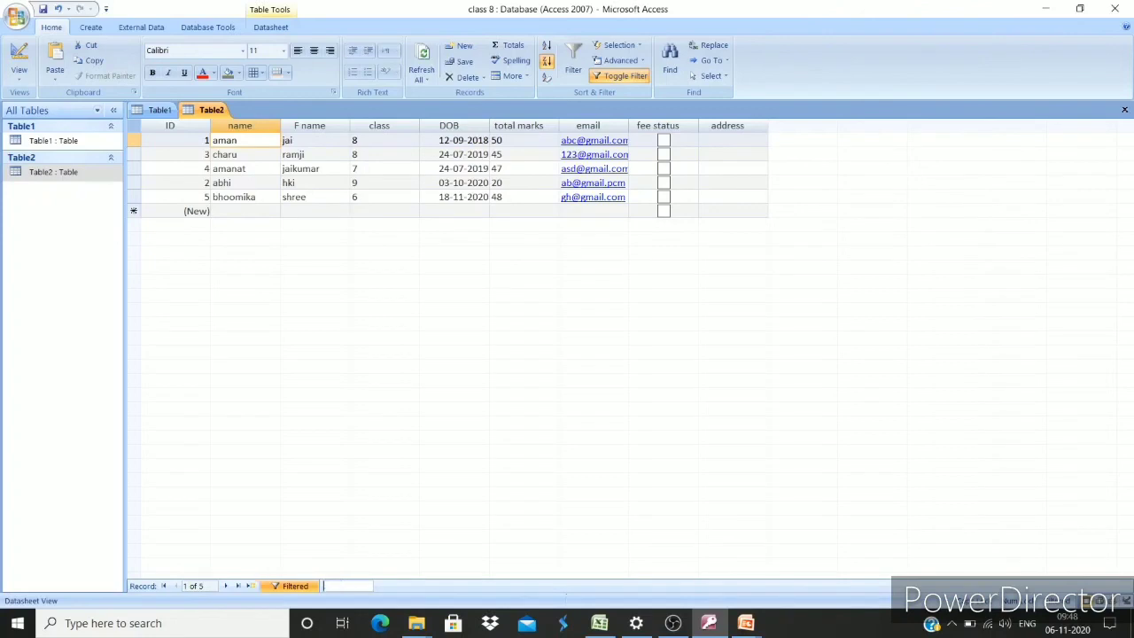
left_click(524, 437)
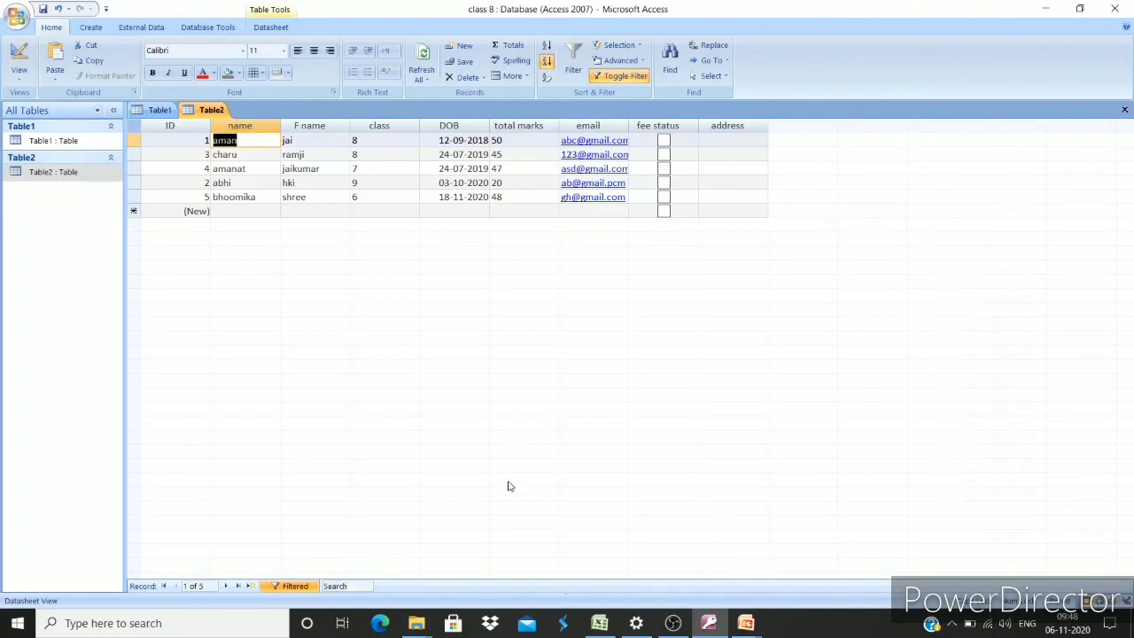
left_click(360, 585)
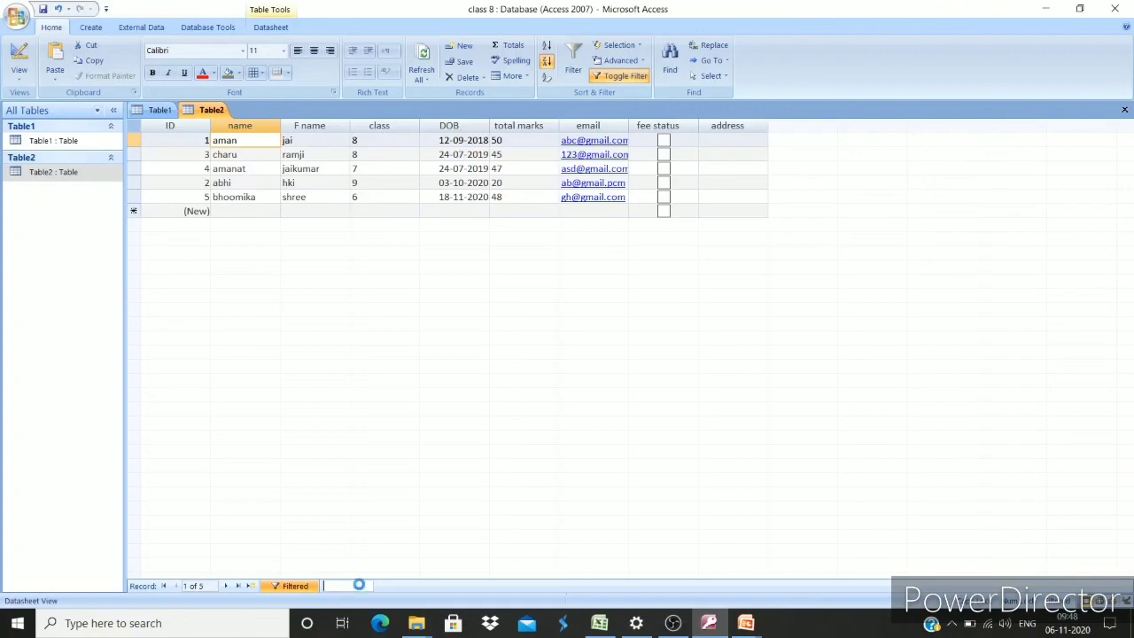
type("CHARU")
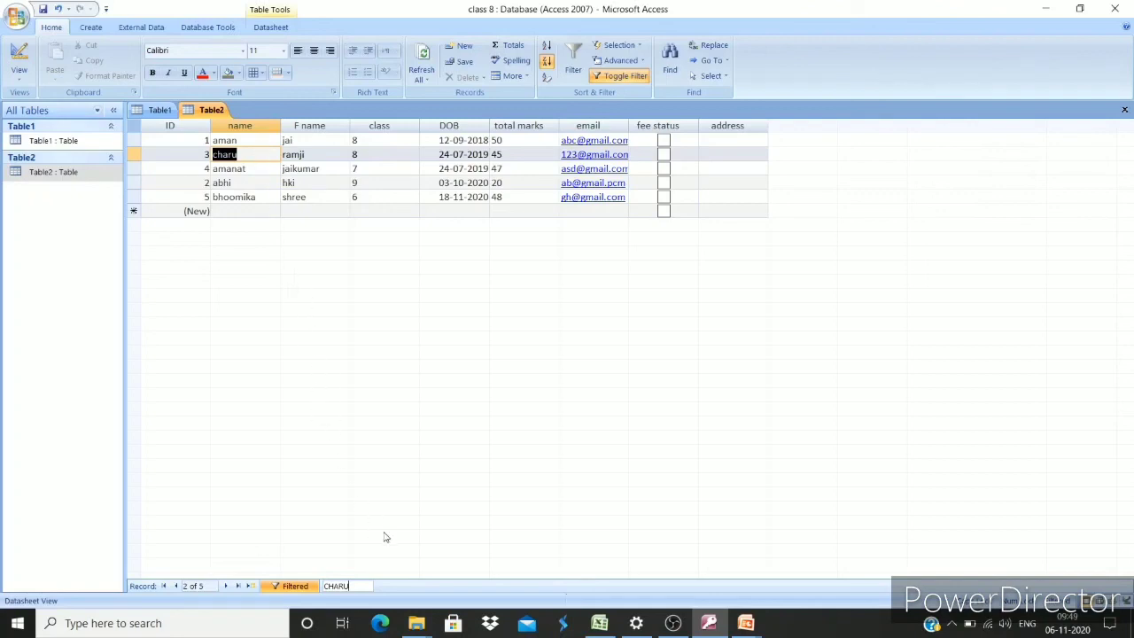
- Replace the record search text with 1 to find the matching value in Table2
key("BackSpace")
key("BackSpace")
key("BackSpace")
key("BackSpace")
key("BackSpace")
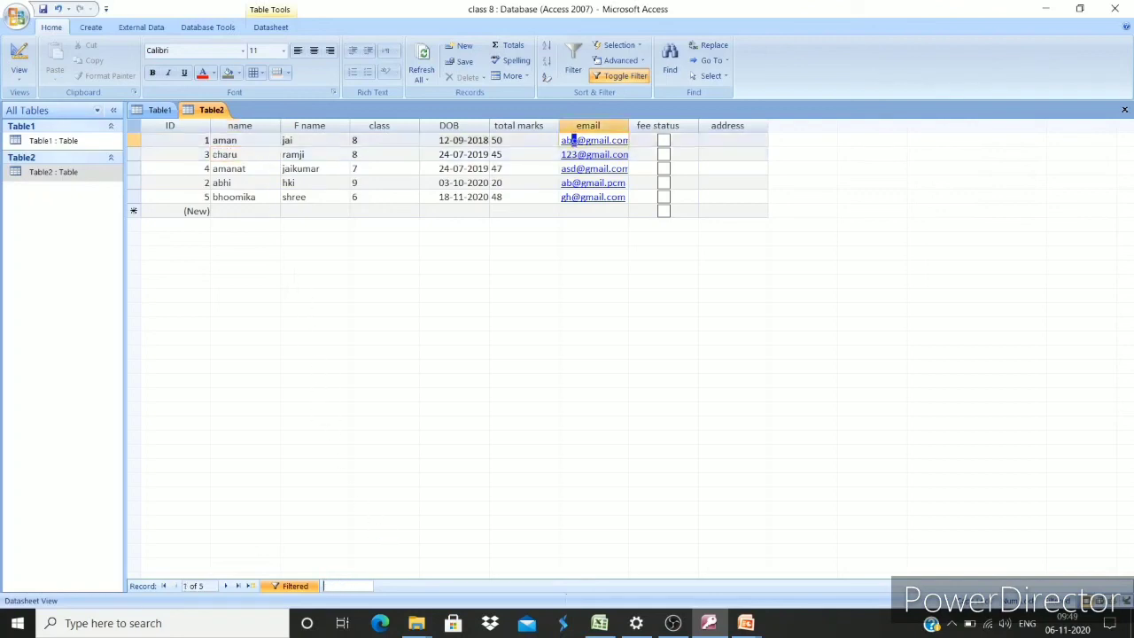
type("1")
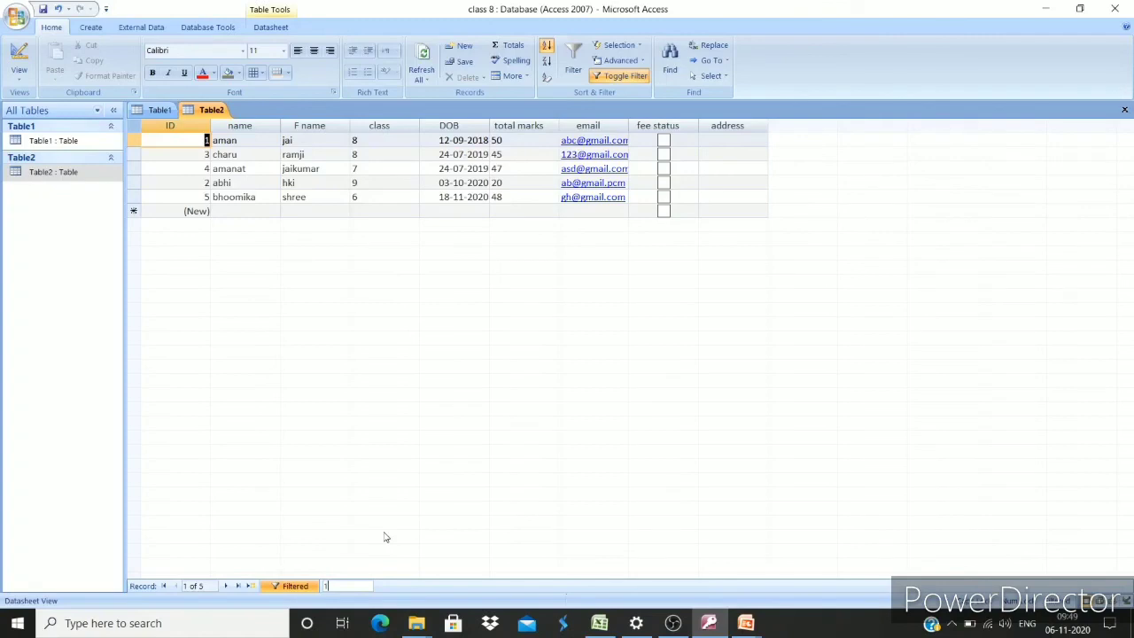
- Search Table2 for the F name value of the record with ID 1 and go on to the next match
key("BackSpace")
type("JAI")
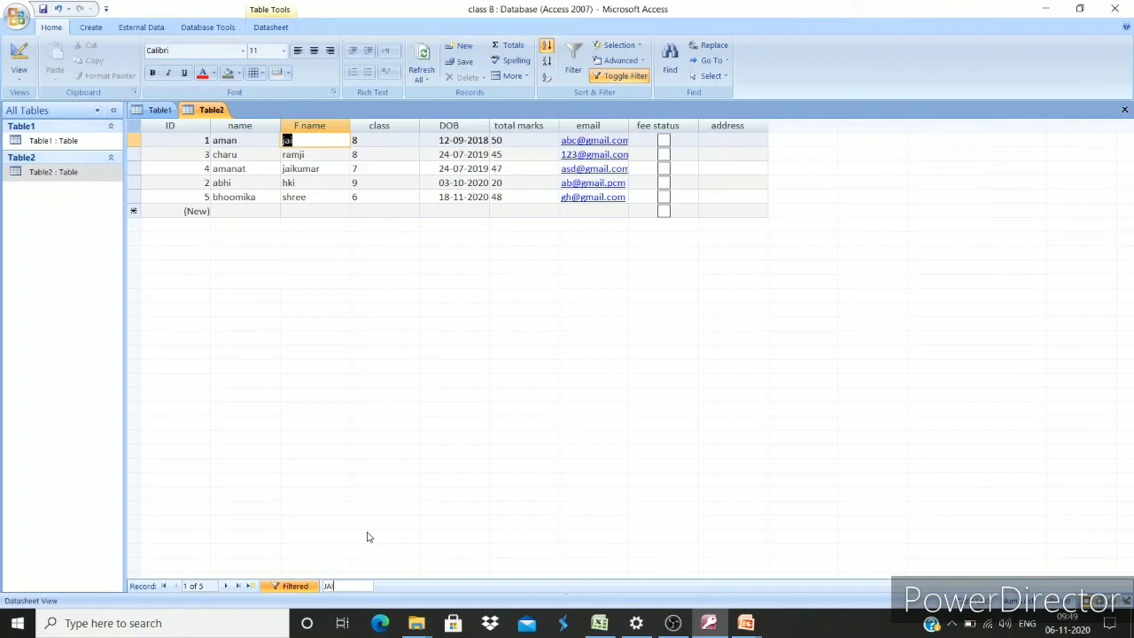
key("Return")
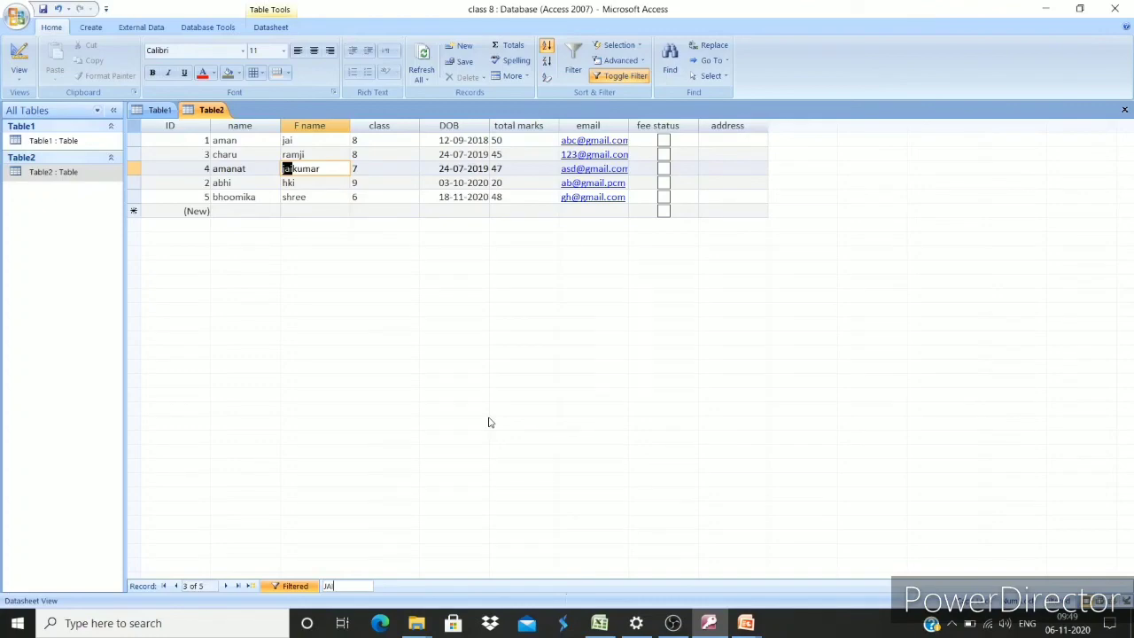
- Switch to the PowerPoint slide show and advance to the THANK YOU slide
key("alt+Tab")
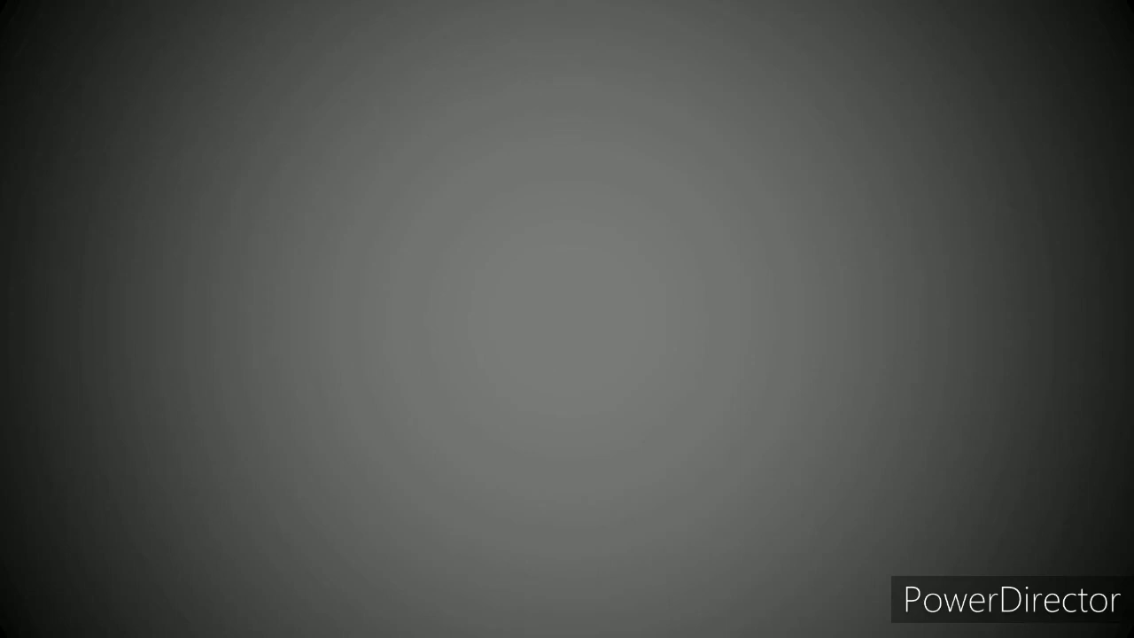
key("Right")
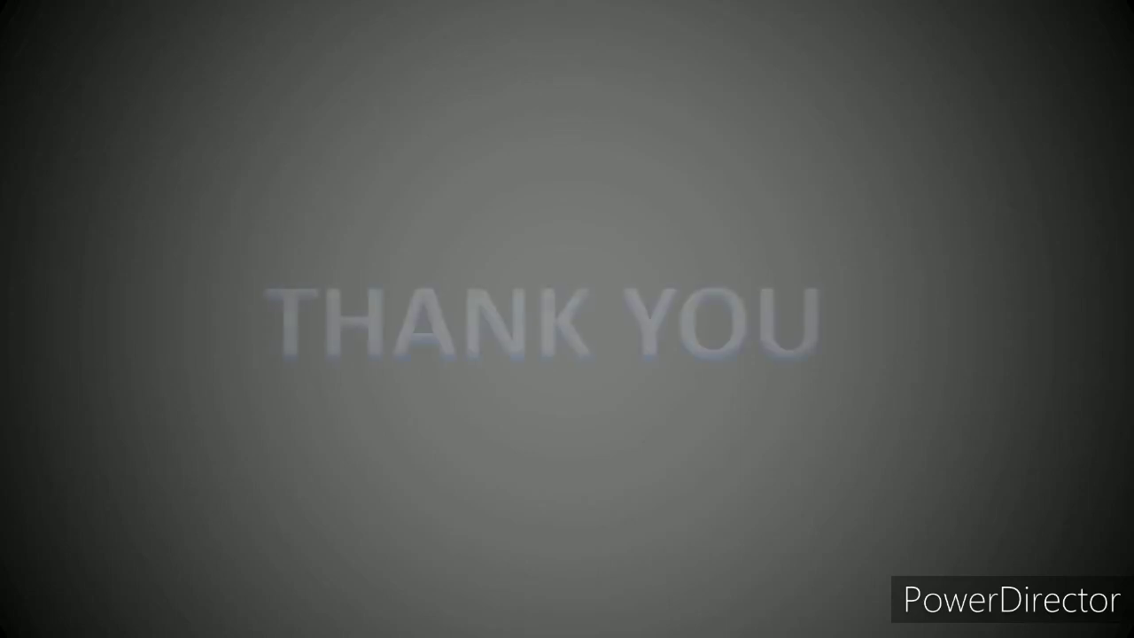